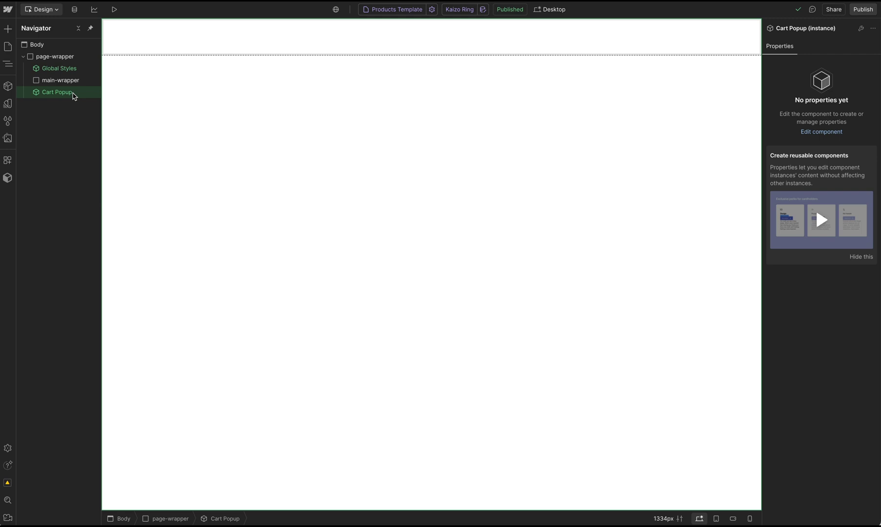
Step: Open the Cart Popup component for editing and add the existing sf-cart-opened combo class to its root element
double_click(73, 96)
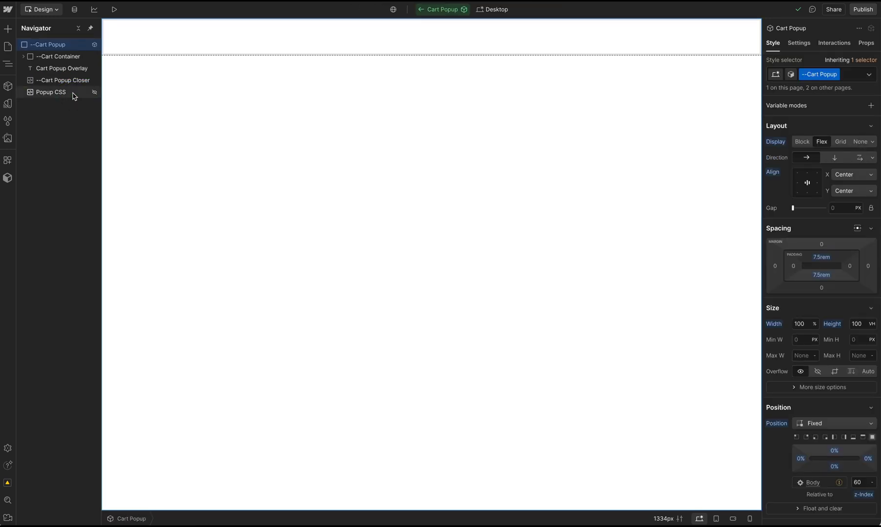
left_click(65, 43)
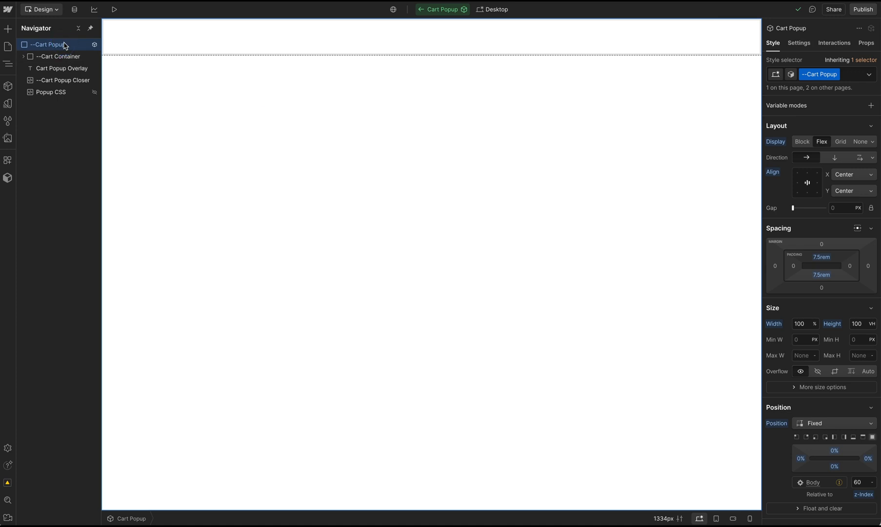
key("ctrl+Return")
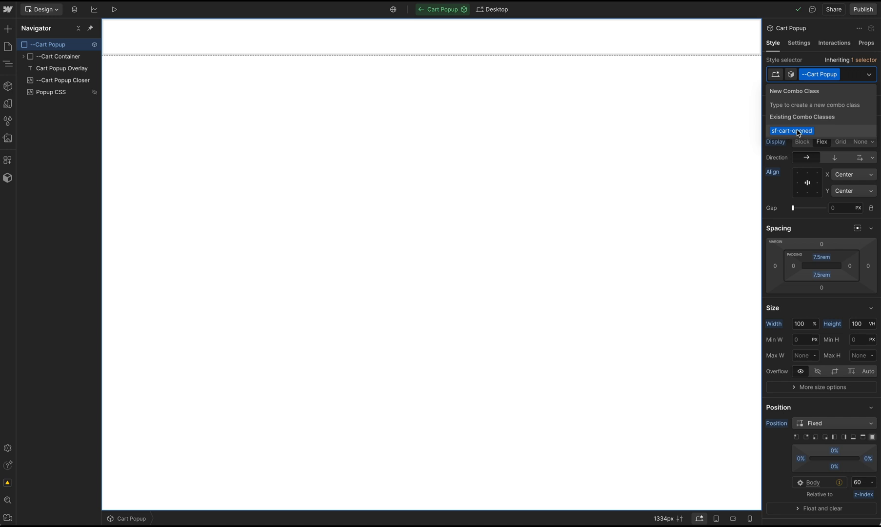
left_click(841, 131)
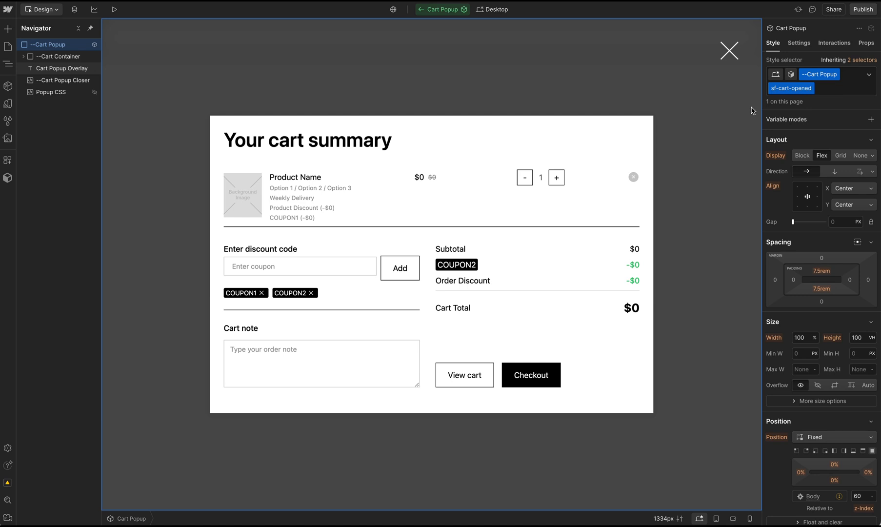
Step: Inspect the --Cart Popup Closer element and remove the sf-cart-opened combo class from the Cart Popup root element
left_click(61, 80)
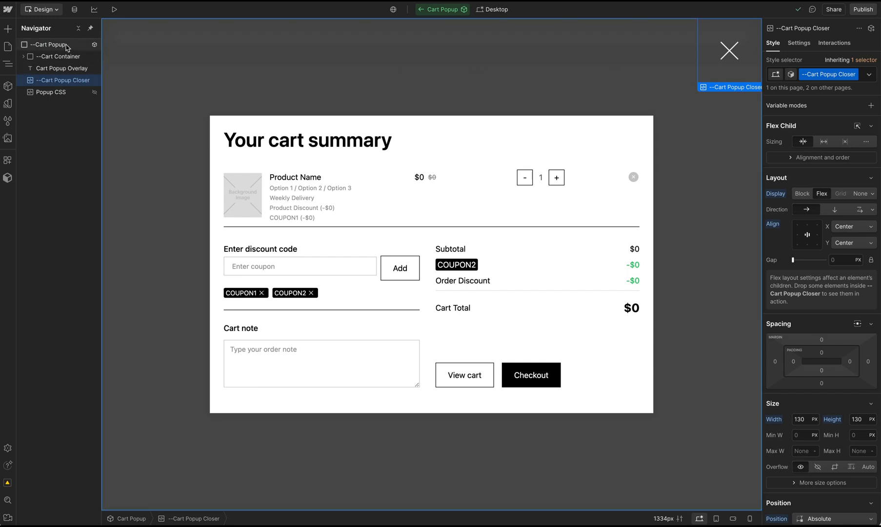
left_click(67, 48)
key("ctrl+Return")
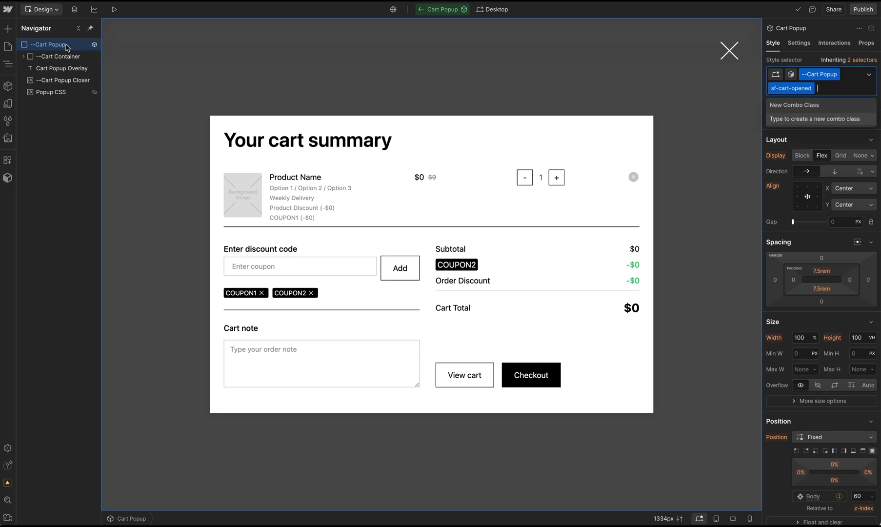
key("BackSpace")
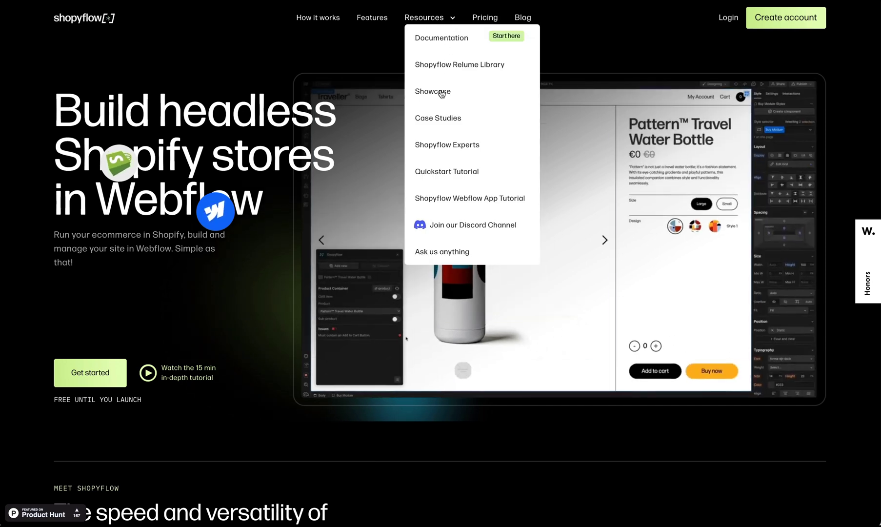
Step: Go from the Shopyflow website to its Relume Library and copy the first product header component in the Product Page folder
left_click(445, 64)
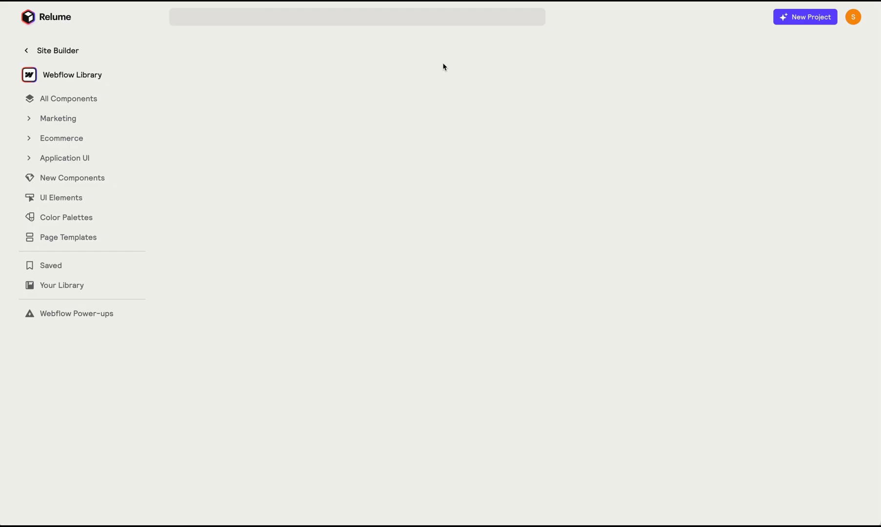
scroll(442, 67, "down", 6)
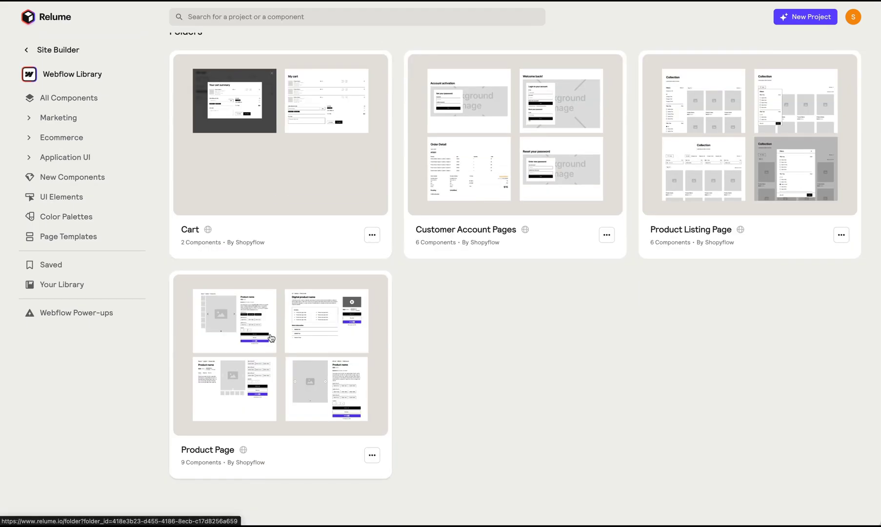
left_click(256, 353)
left_click(252, 322)
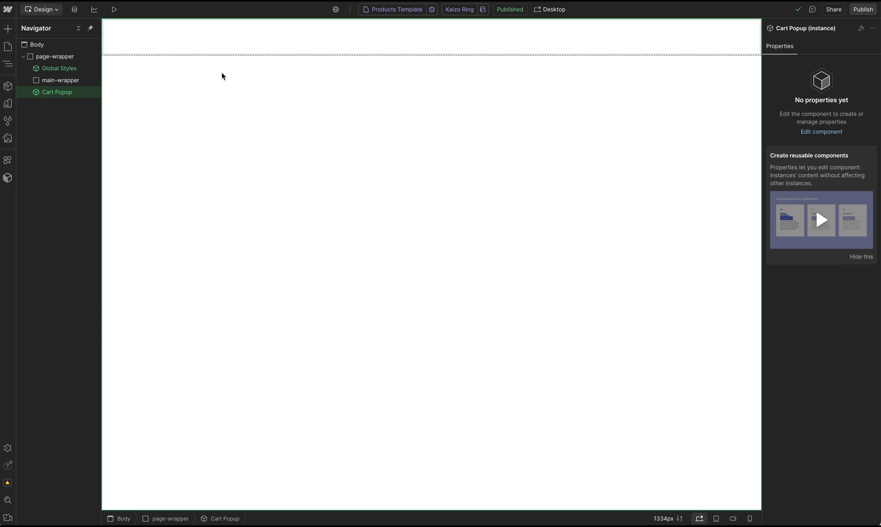
Step: Back in Webflow, paste the copied product header section into main-wrapper on the Products Template page
left_click(72, 81)
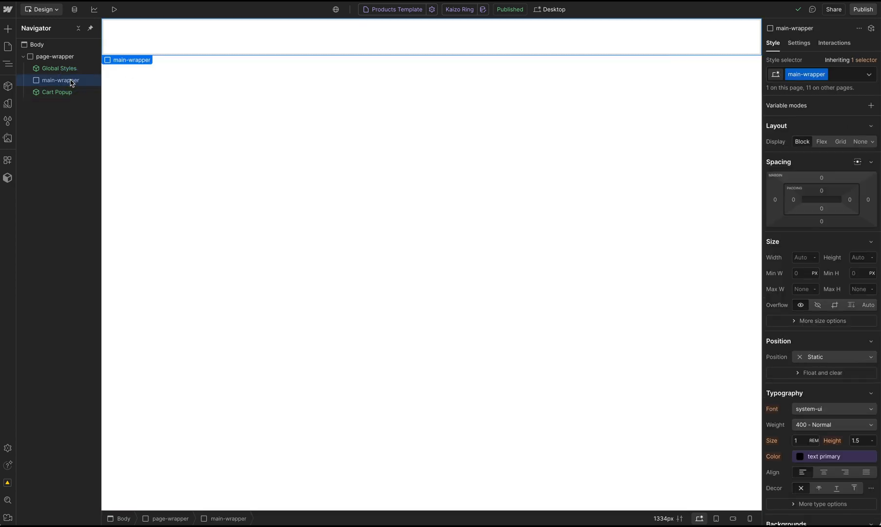
key("ctrl+v")
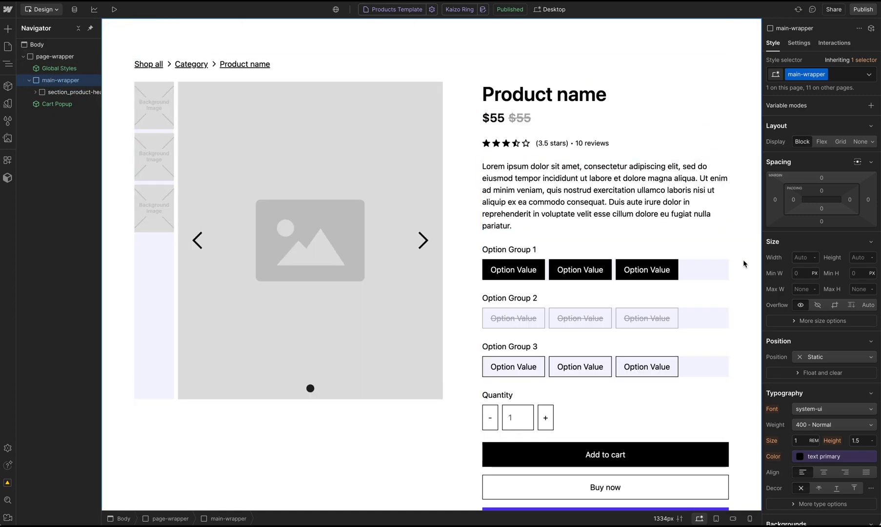
scroll(736, 358, "down", 1)
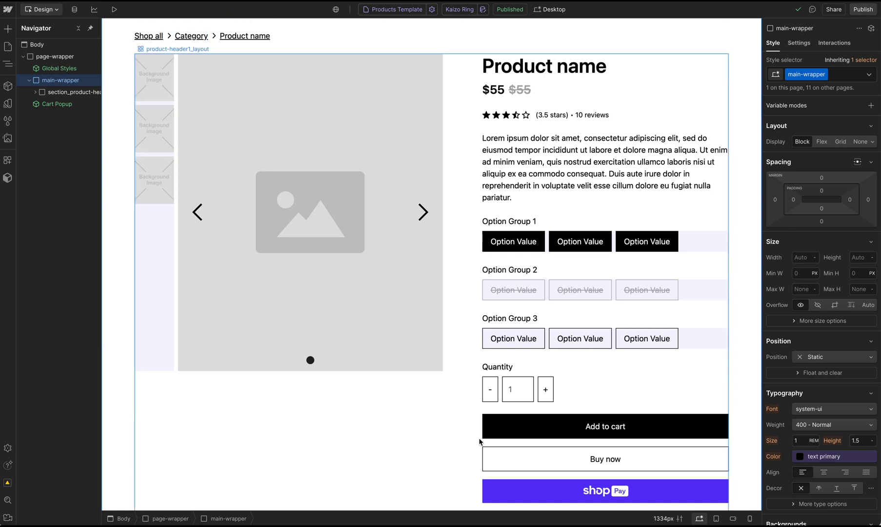
Step: Expand the element tree and connect the --Product Container's sf-product custom attribute value to the Product ID field
left_click(77, 31)
left_click(76, 32)
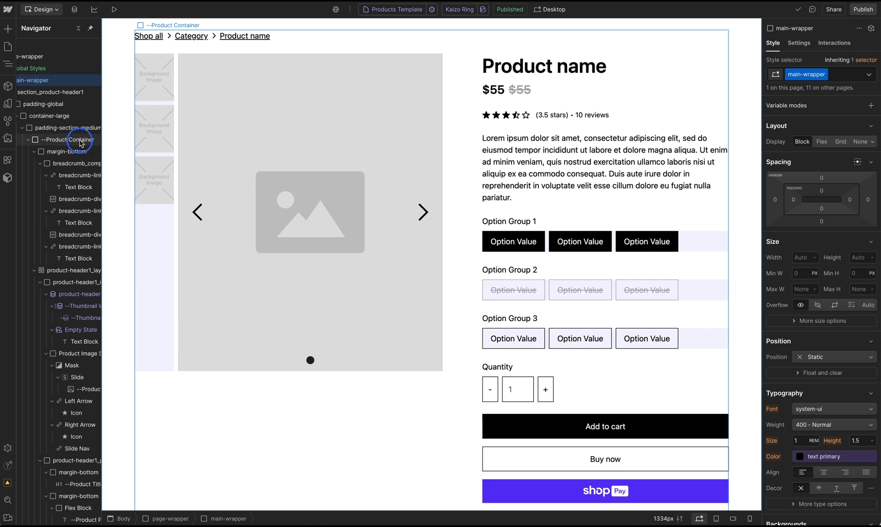
left_click(81, 141)
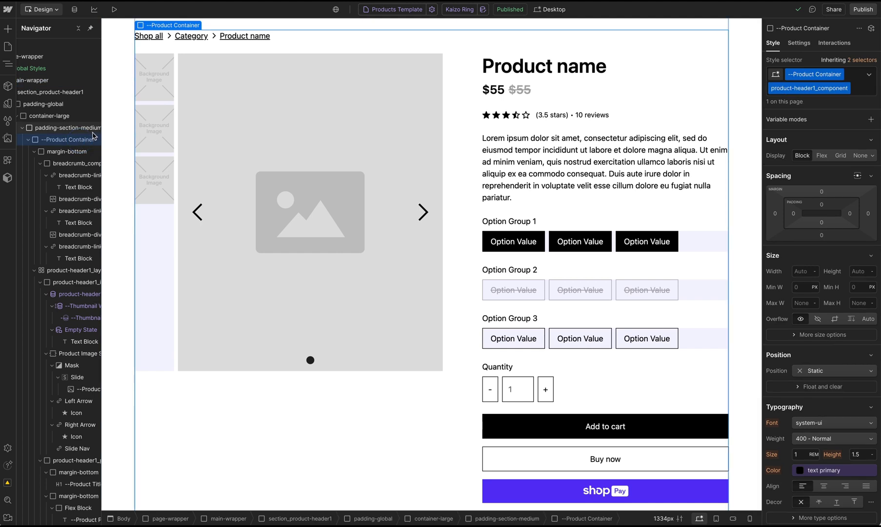
key("d")
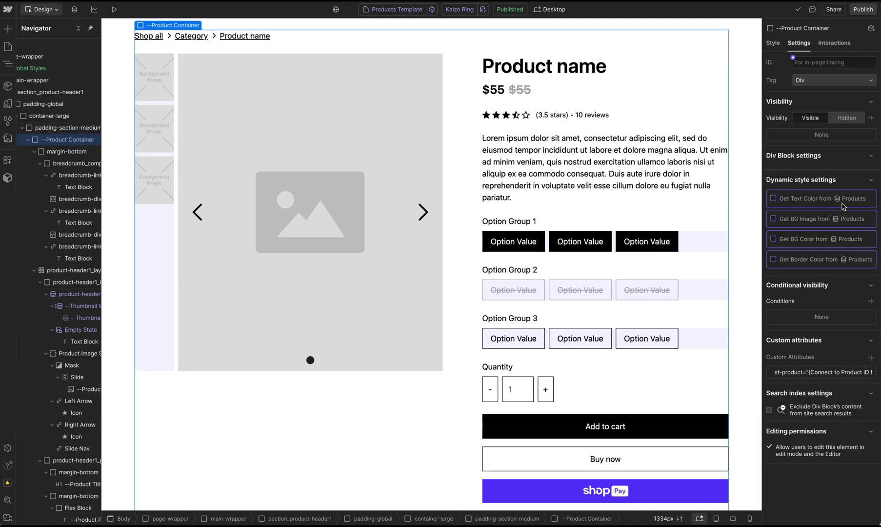
left_click(813, 375)
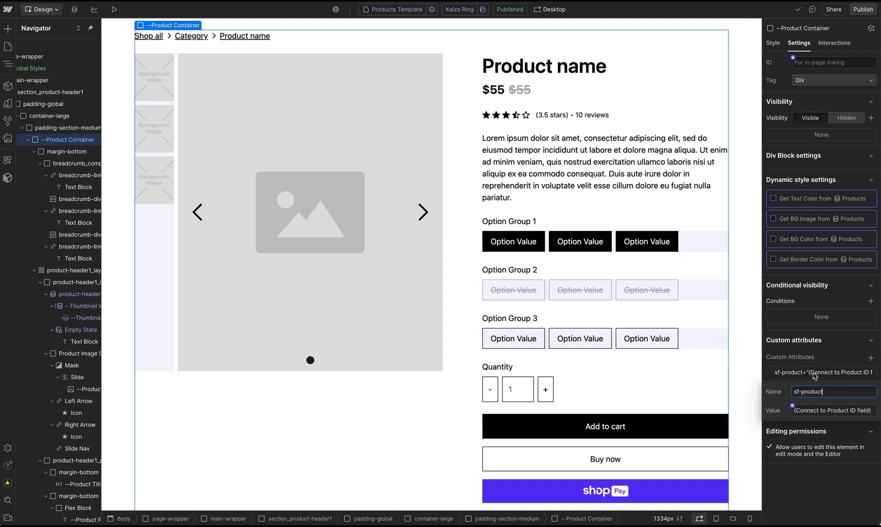
left_click(792, 406)
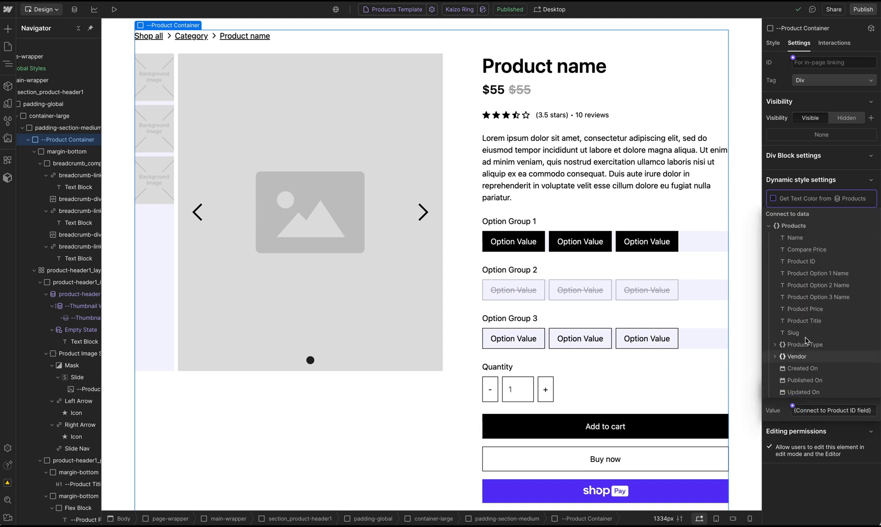
left_click(815, 266)
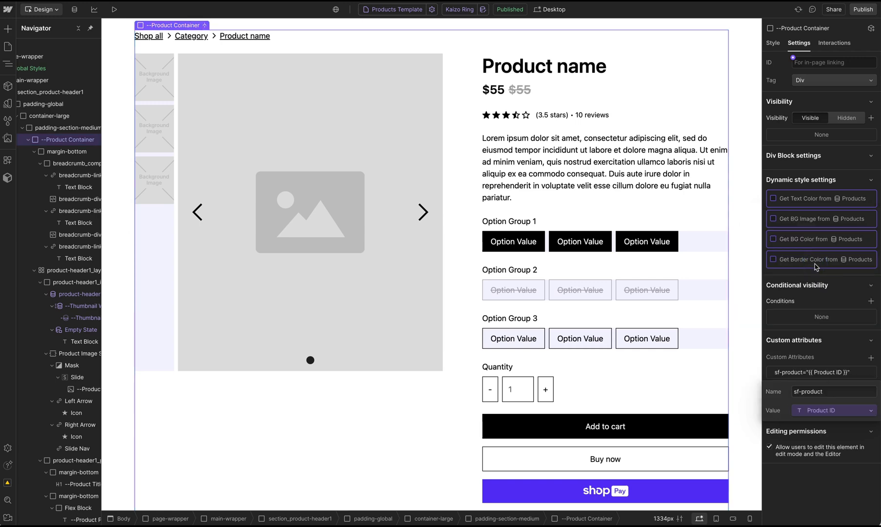
left_click(827, 480)
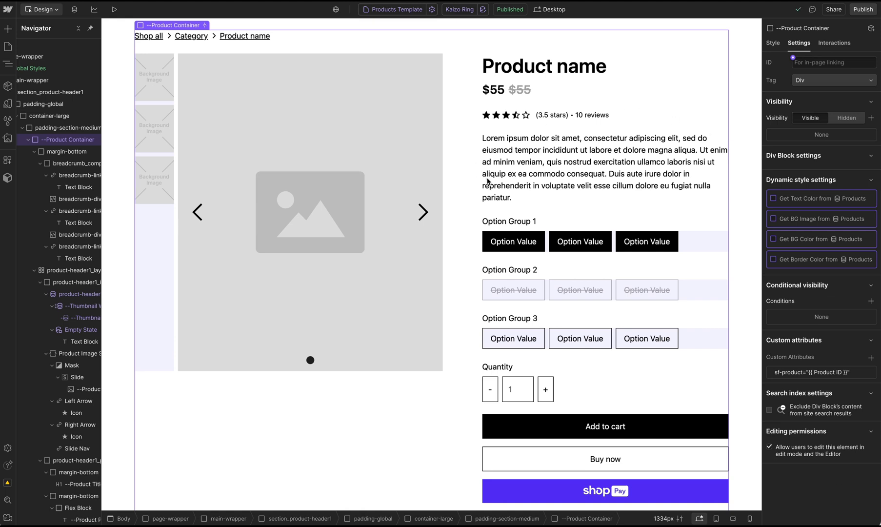
Step: Set the source of the Option Group 1 collection list to the Product Option 1 Values field
left_click(545, 245)
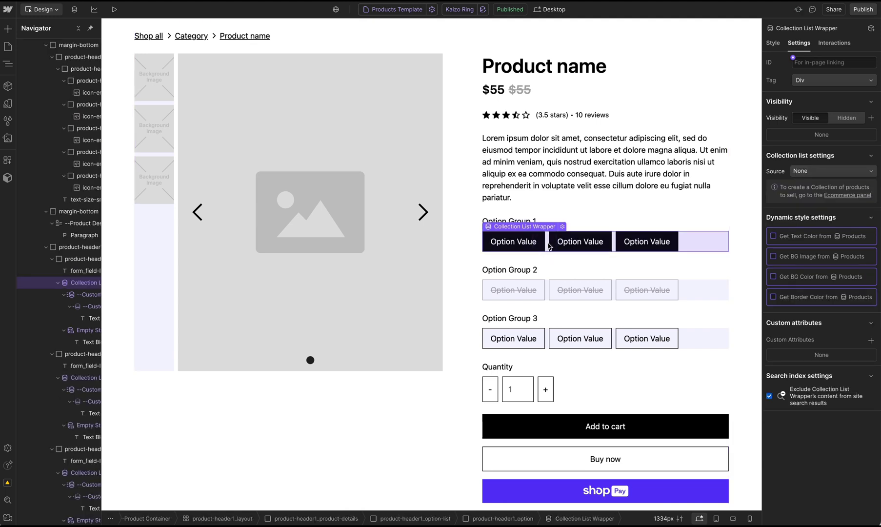
left_click(817, 172)
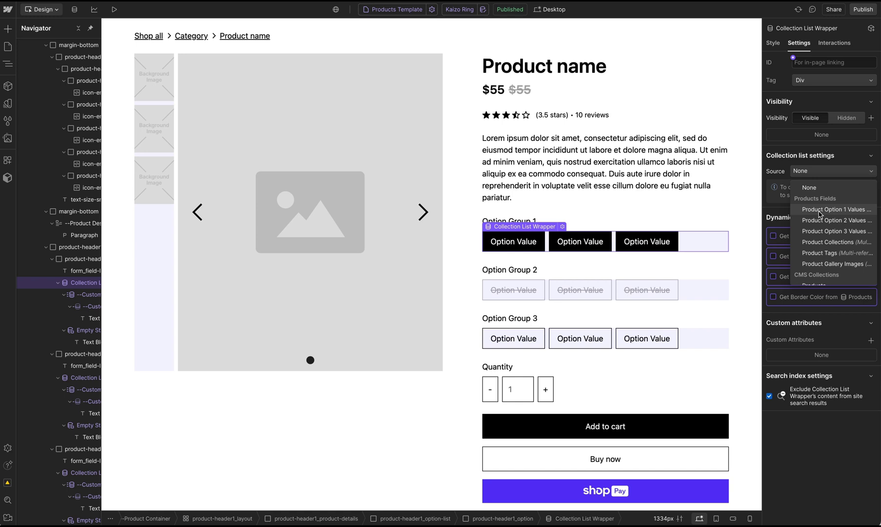
left_click(819, 211)
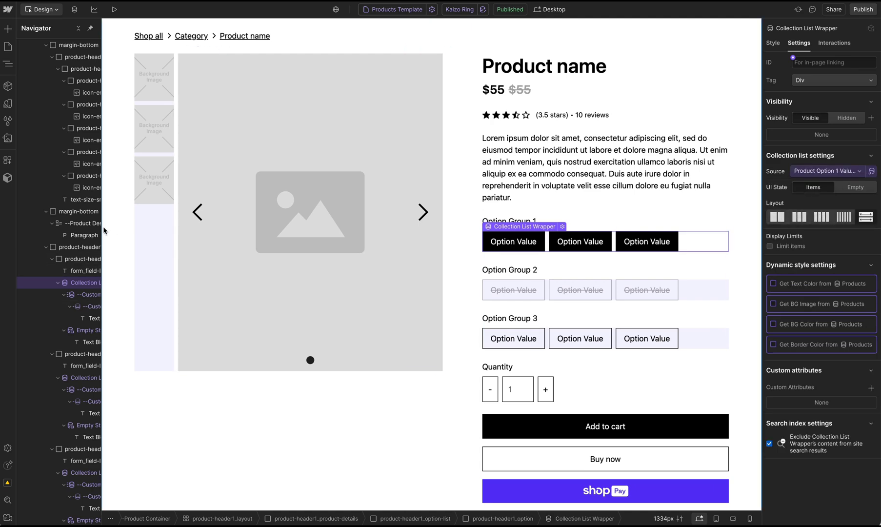
Step: Widen the Navigator and connect the first --Custom Option Wrapper's sf-change-option attribute value to Product Option 1 Name
left_click_drag(104, 229, 156, 232)
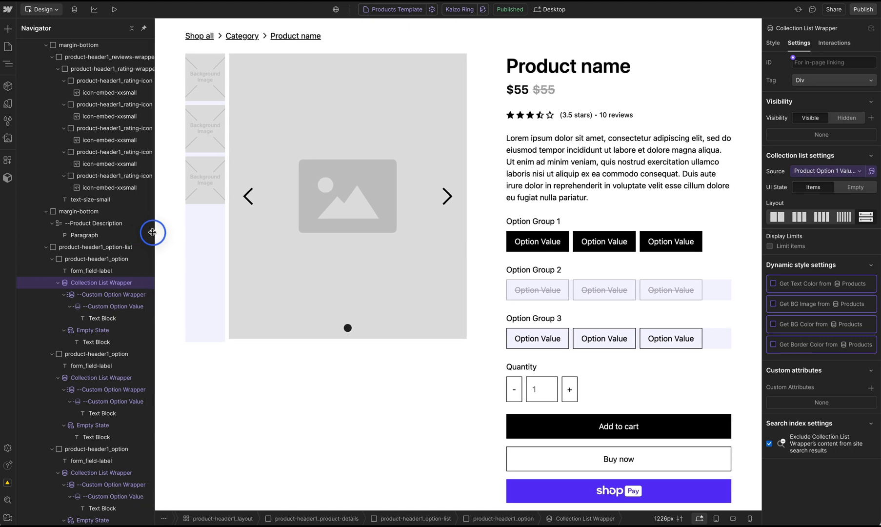
left_click(132, 296)
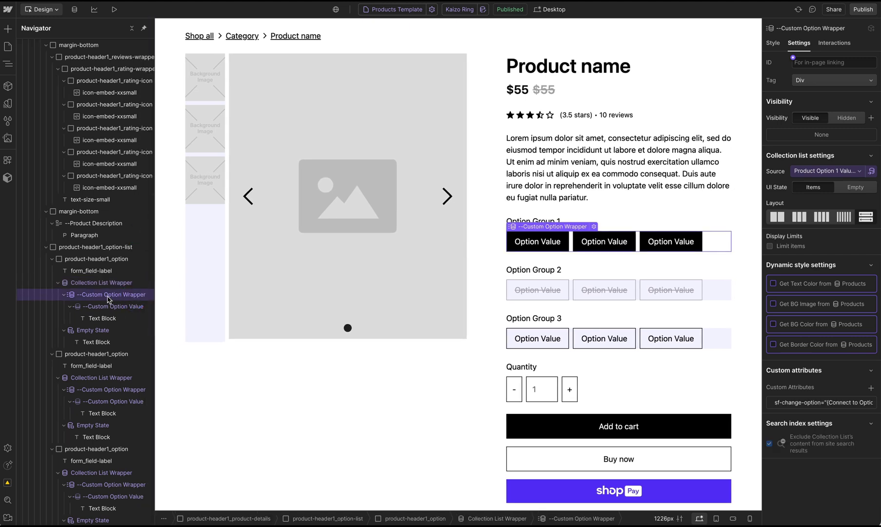
left_click(831, 404)
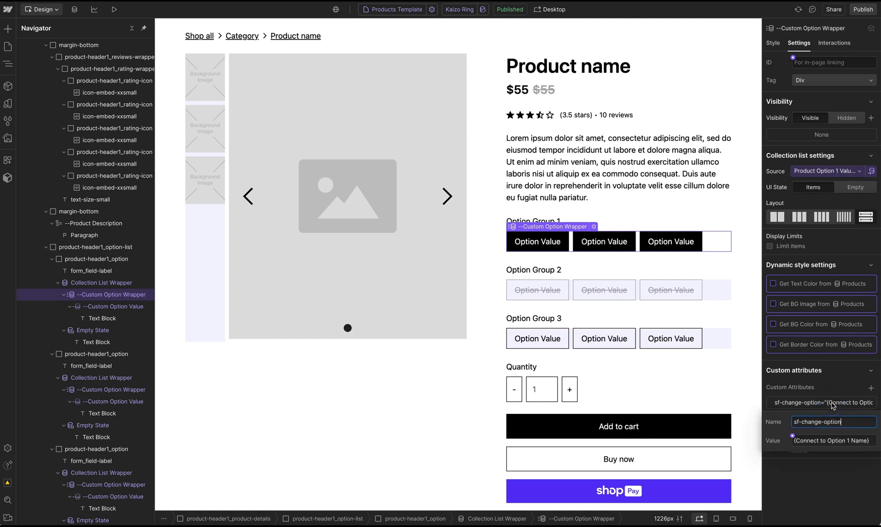
left_click(792, 435)
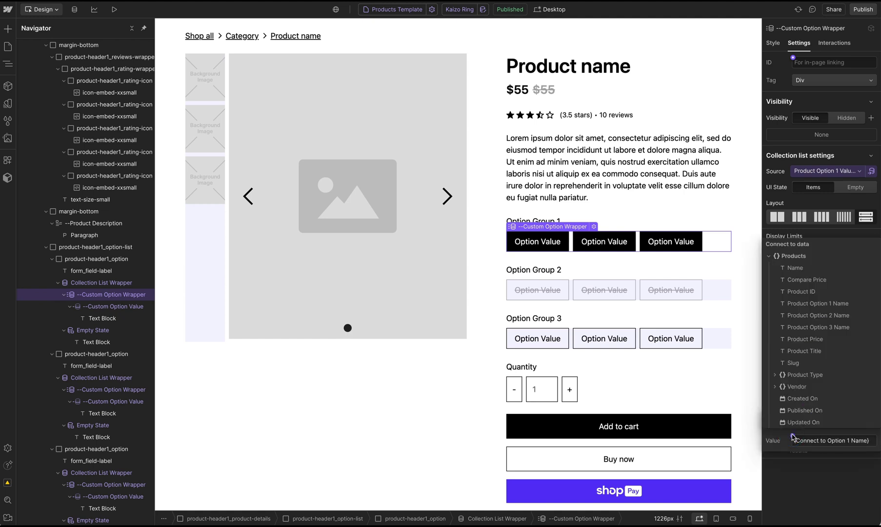
left_click(818, 303)
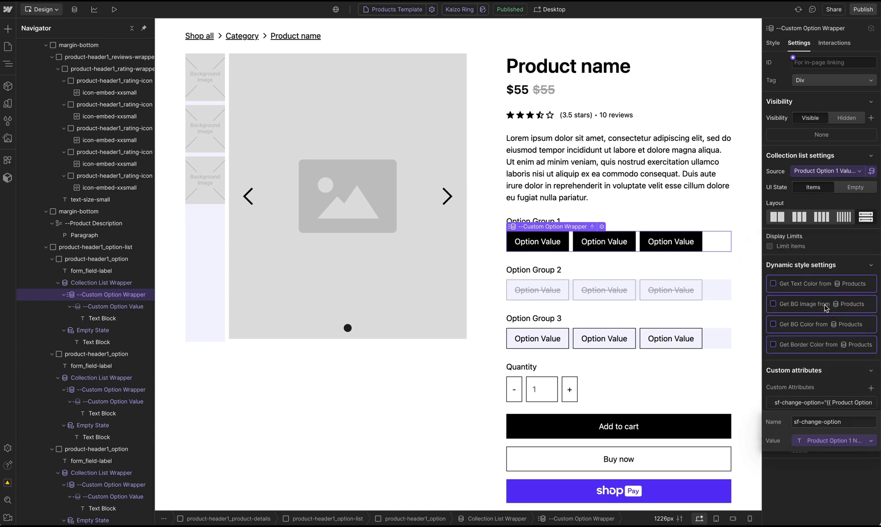
Step: Connect the sf-option-value attribute of the first option group's --Custom Option Value item to the Displayed Name field
left_click(127, 306)
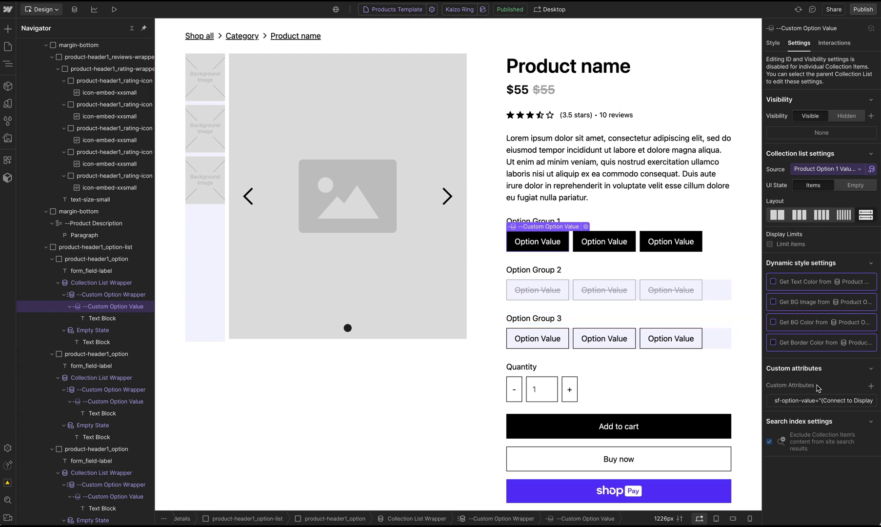
left_click(818, 400)
left_click(793, 433)
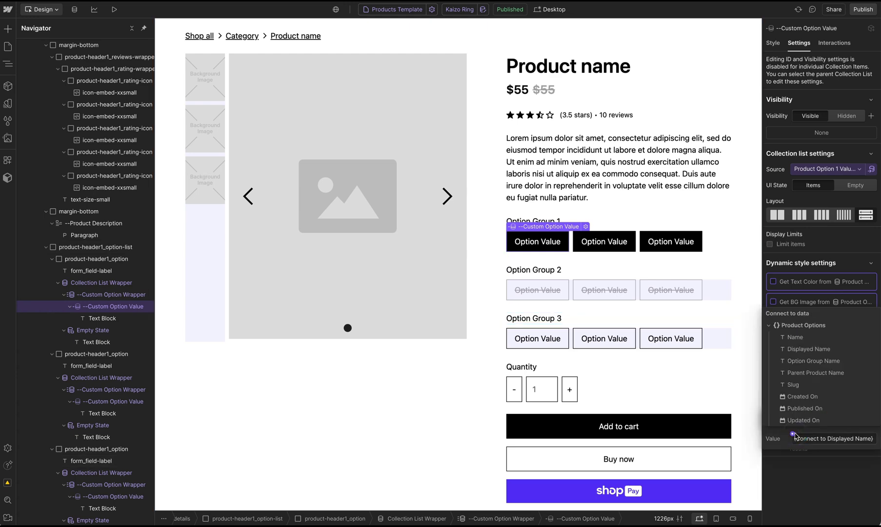
left_click(820, 352)
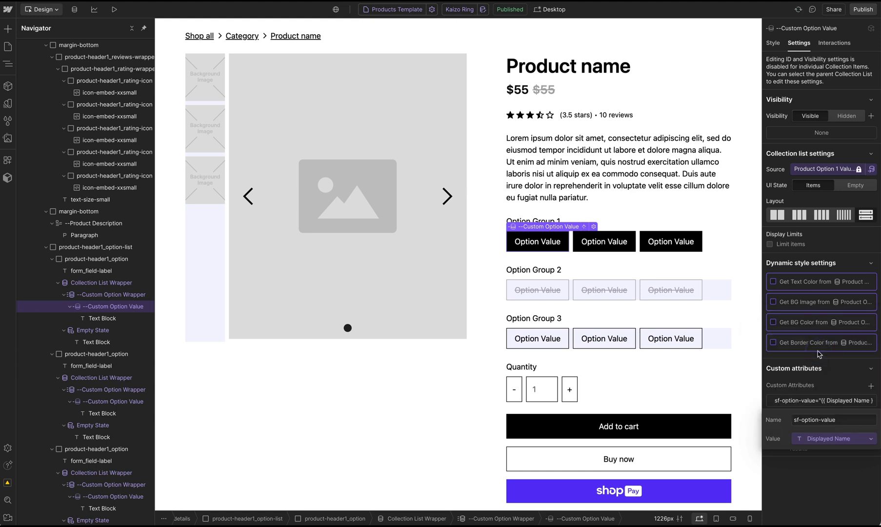
Step: Connect the text of the Text Block inside the first --Custom Option Value to the Displayed Name field
left_click(105, 318)
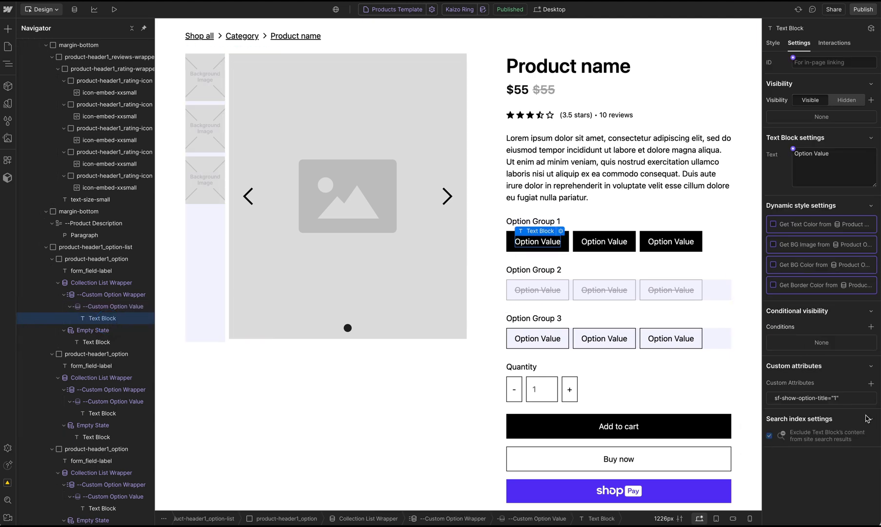
left_click(792, 150)
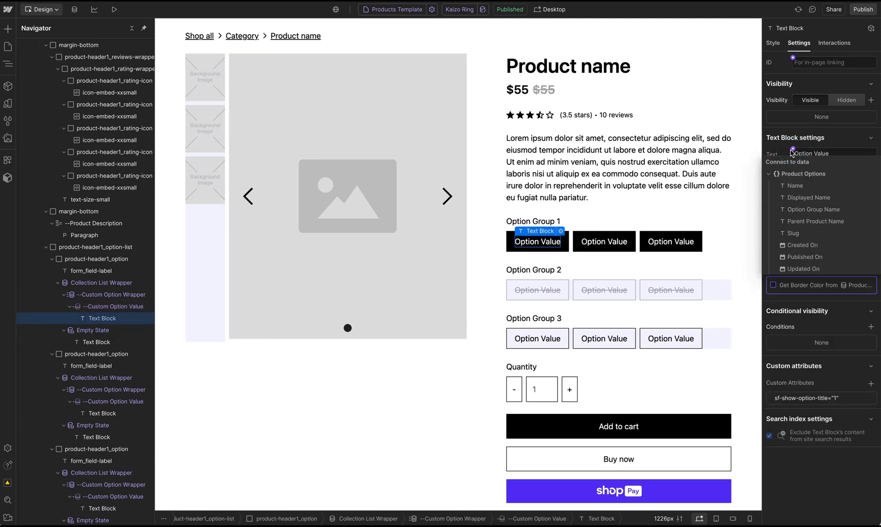
left_click(803, 197)
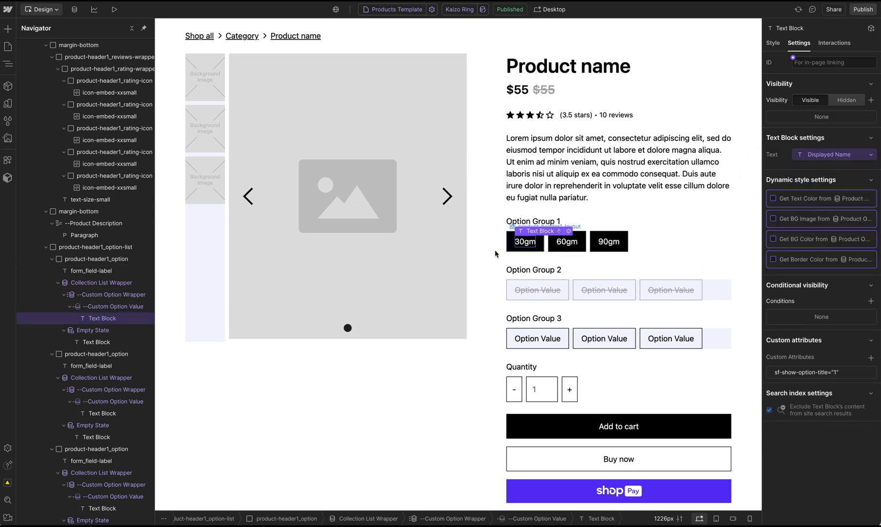
Step: Connect the text of the first option group's form_field-label to the Product Option 1 Name field
left_click(125, 271)
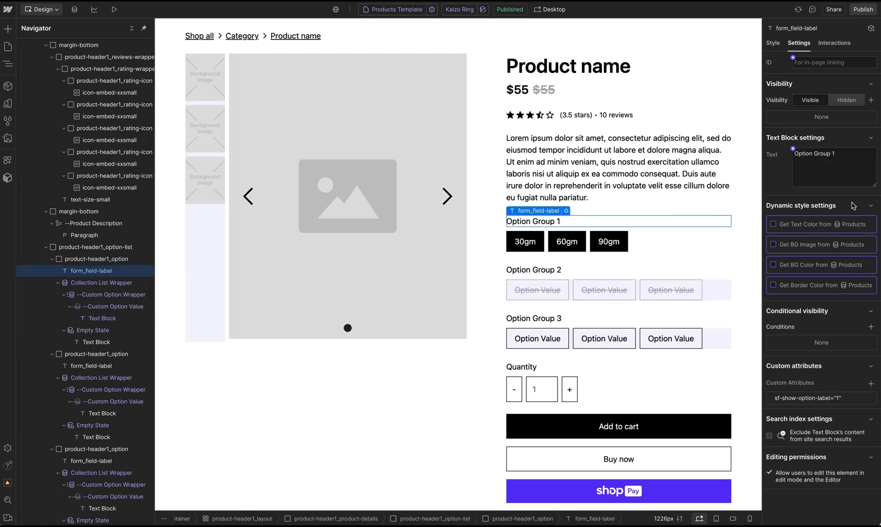
left_click(793, 148)
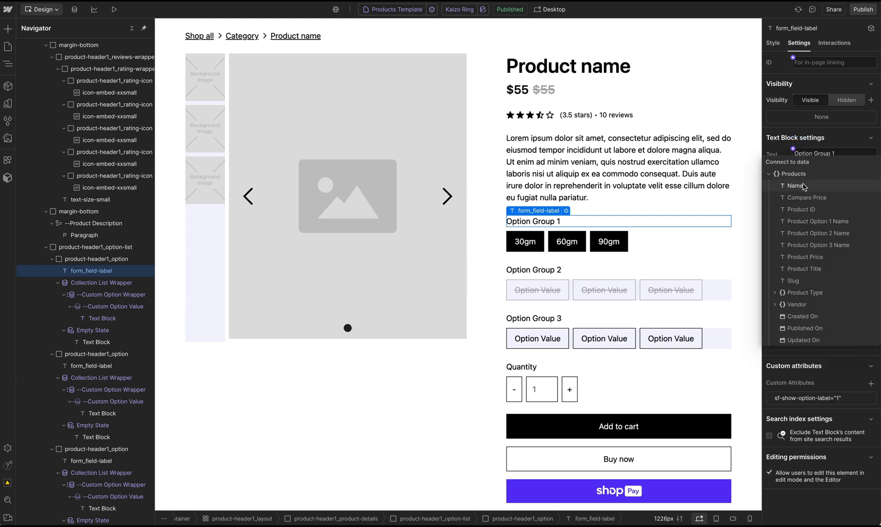
left_click(817, 222)
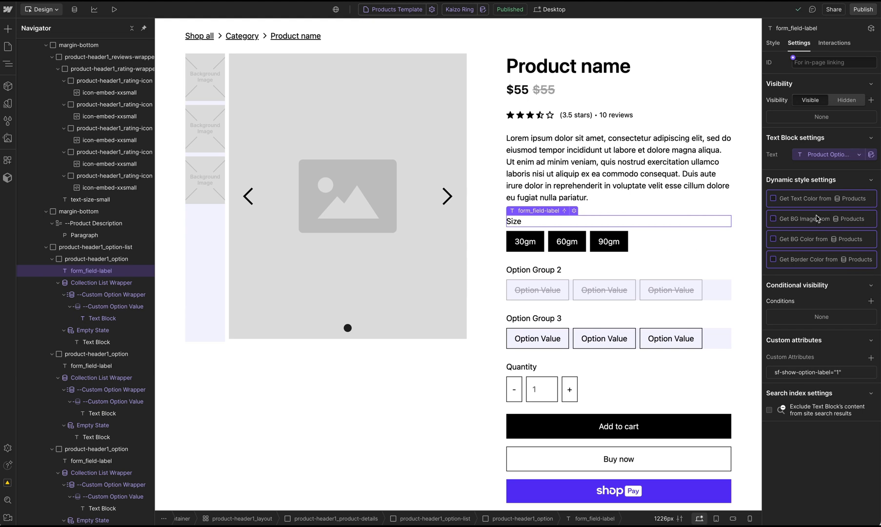
Step: Add a conditional visibility rule to the first product-header1_option so it shows when Product Option 1 Values is set
left_click(664, 239)
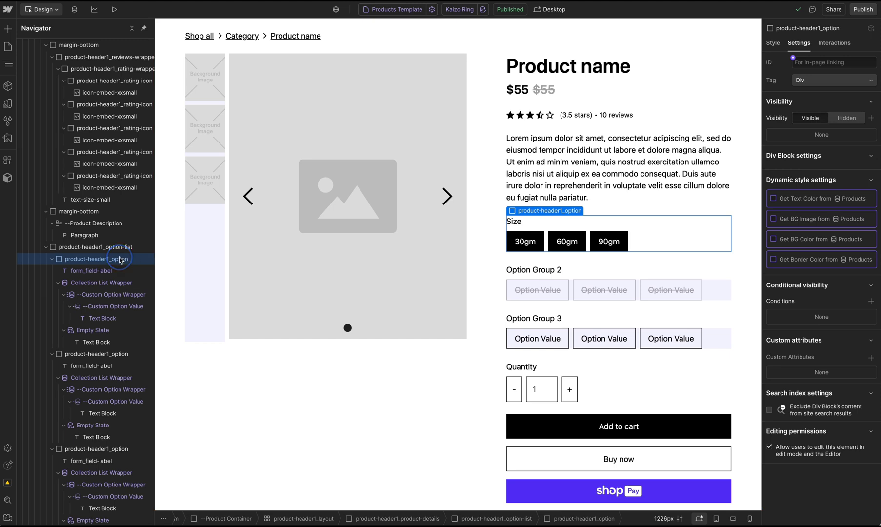
left_click(870, 301)
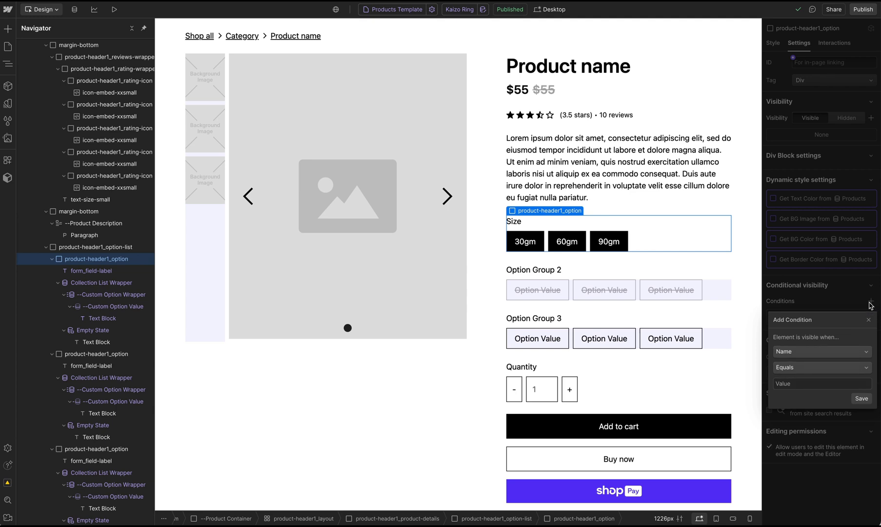
left_click(794, 352)
scroll(839, 406, "down", 5)
scroll(836, 405, "down", 3)
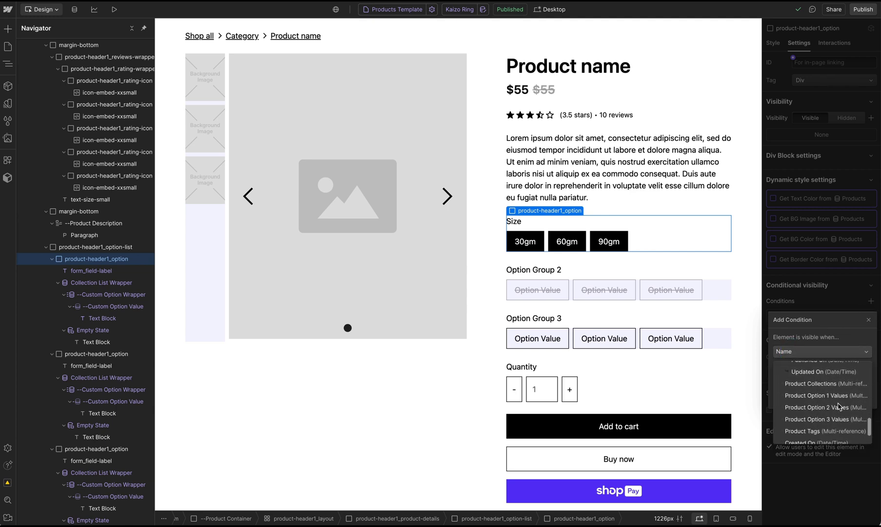
left_click(827, 395)
left_click(796, 367)
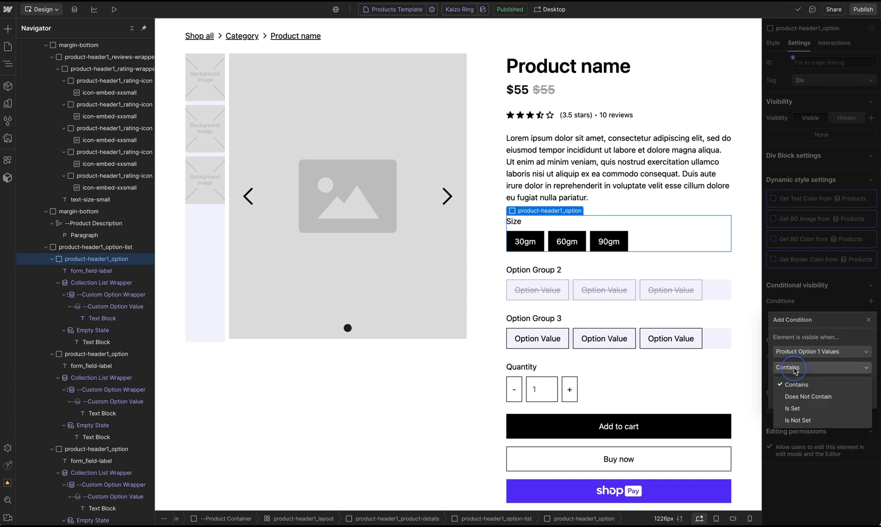
left_click(804, 409)
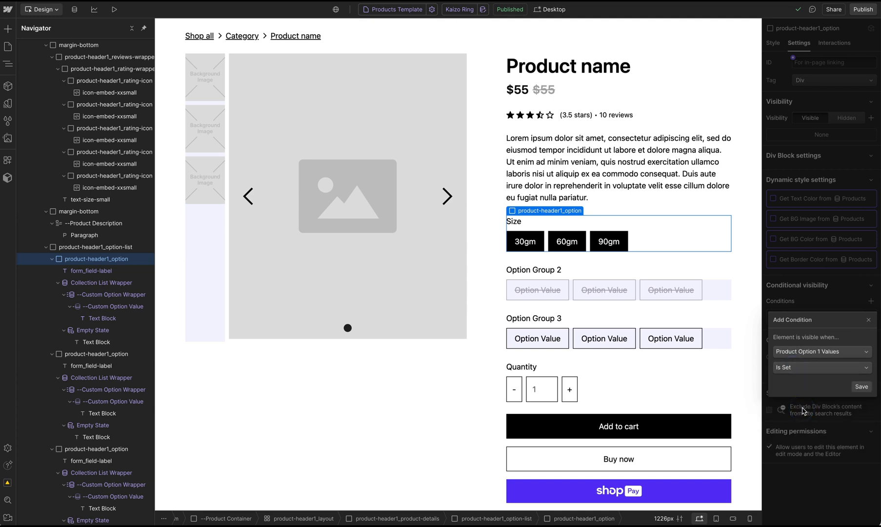
left_click(861, 386)
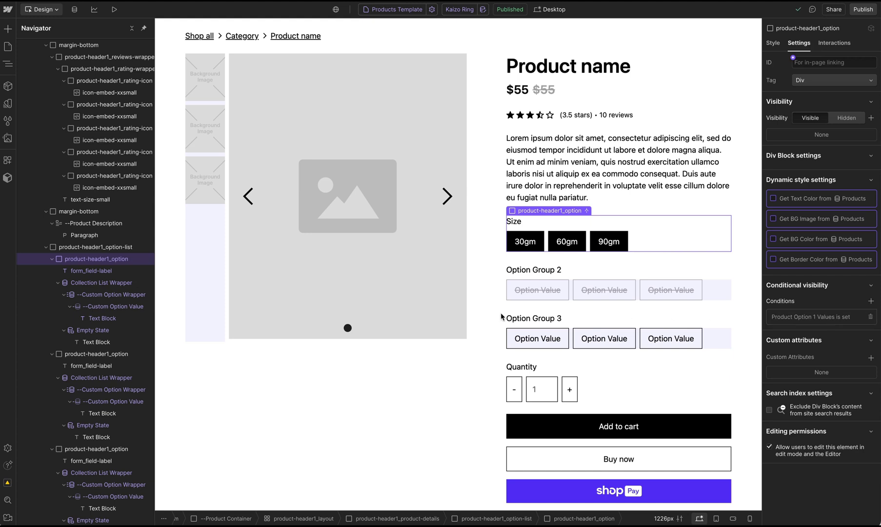
Step: Add a conditional visibility rule to the second product-header1_option so it shows when Product Option 2 Values is set
left_click(113, 354)
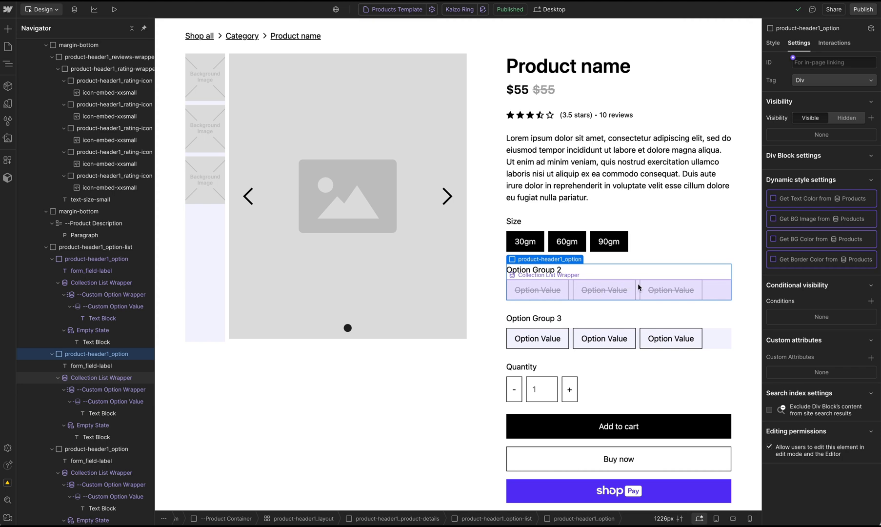
left_click(871, 301)
left_click(847, 352)
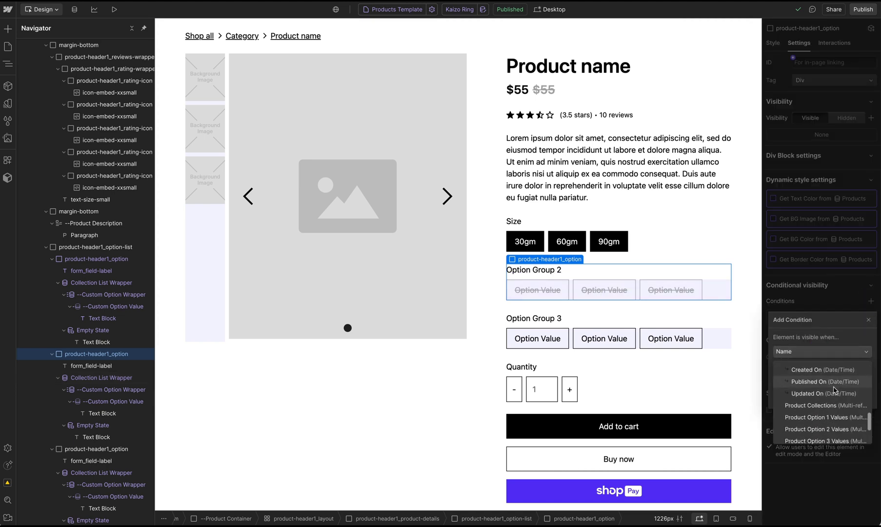
left_click(836, 426)
left_click(807, 368)
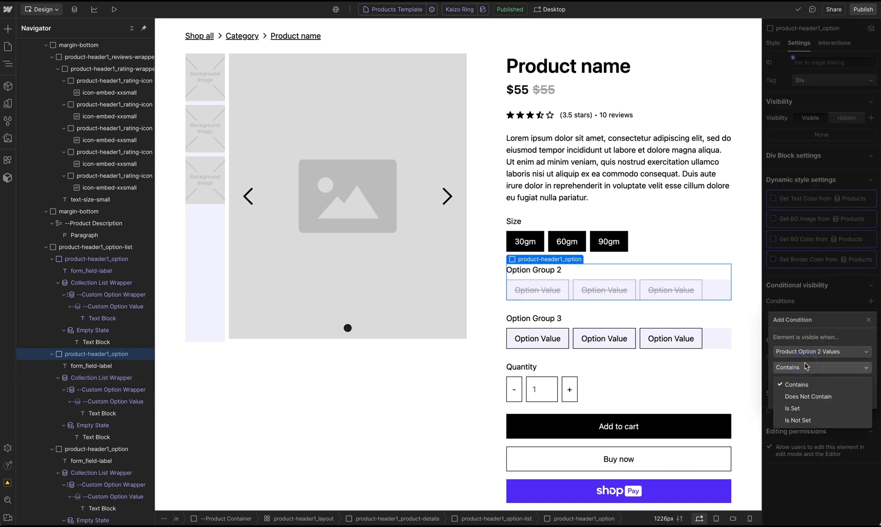
left_click(804, 409)
left_click(861, 387)
Step: Connect the second option group's label text to Product Option 2 Name and set its collection list source to Product Option 2 Values
left_click(117, 303)
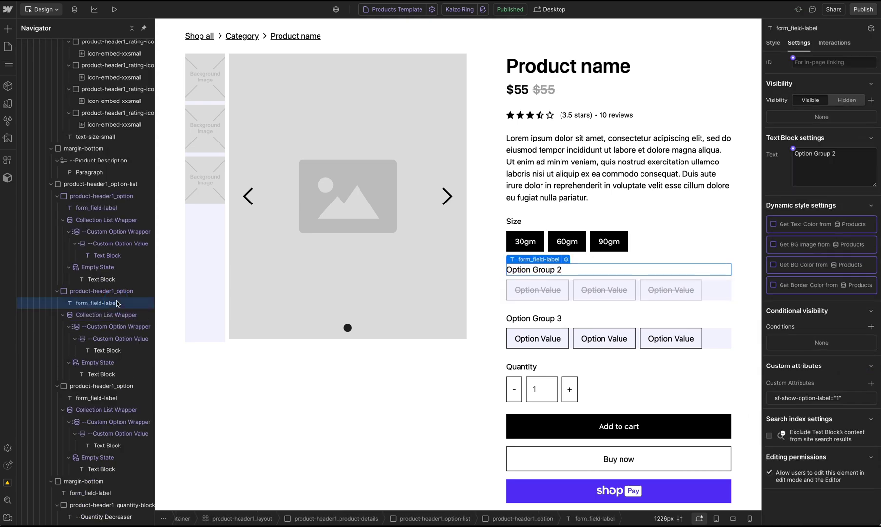
left_click(792, 149)
left_click(834, 237)
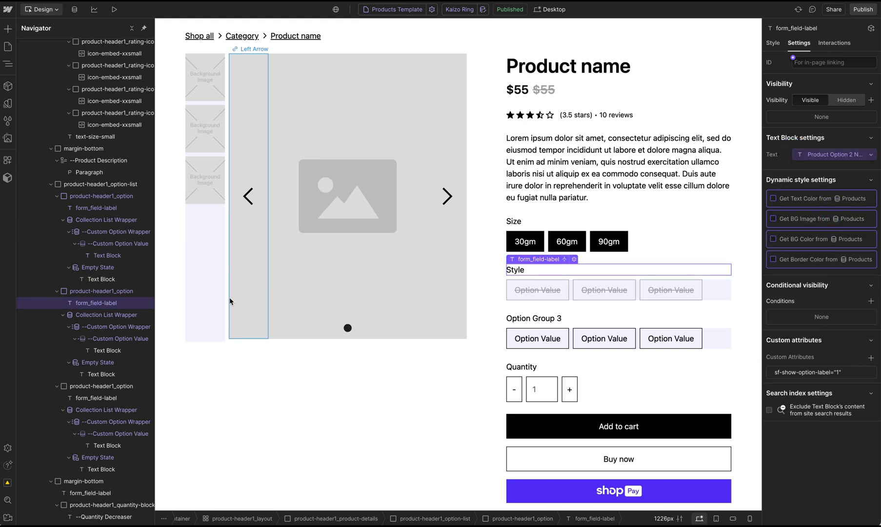
left_click(106, 315)
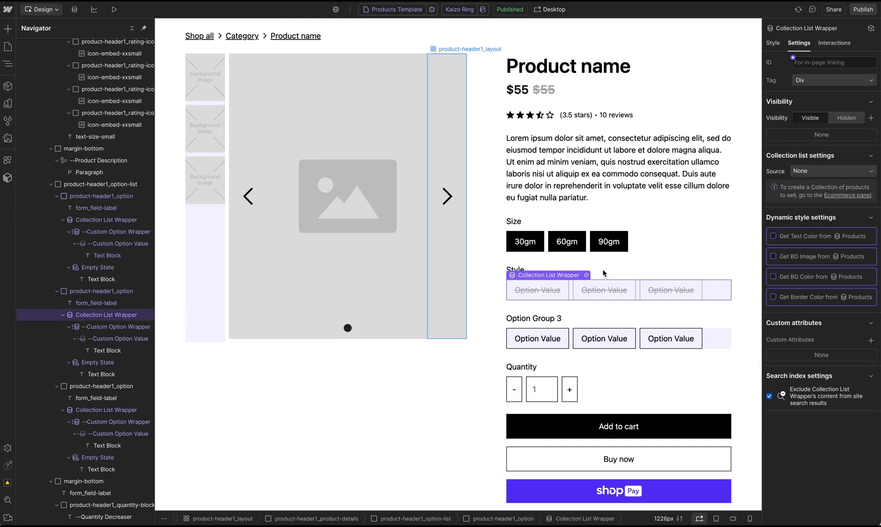
left_click(829, 171)
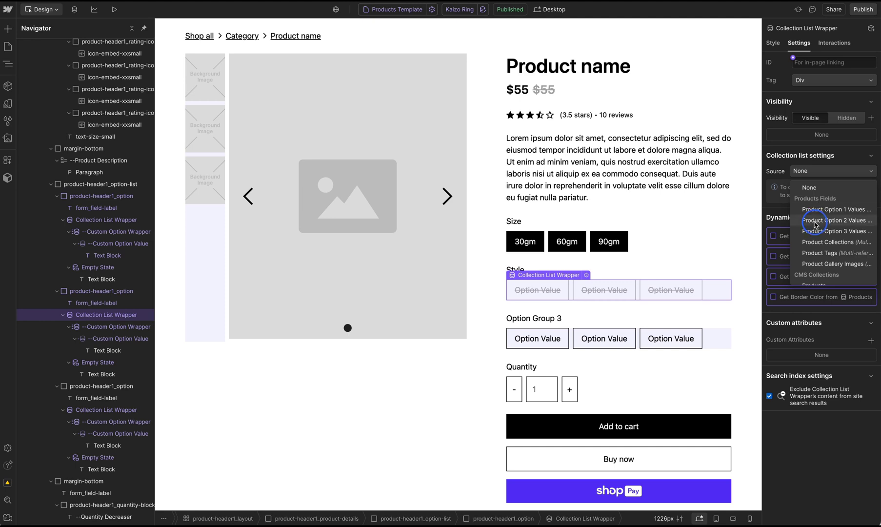
left_click(834, 220)
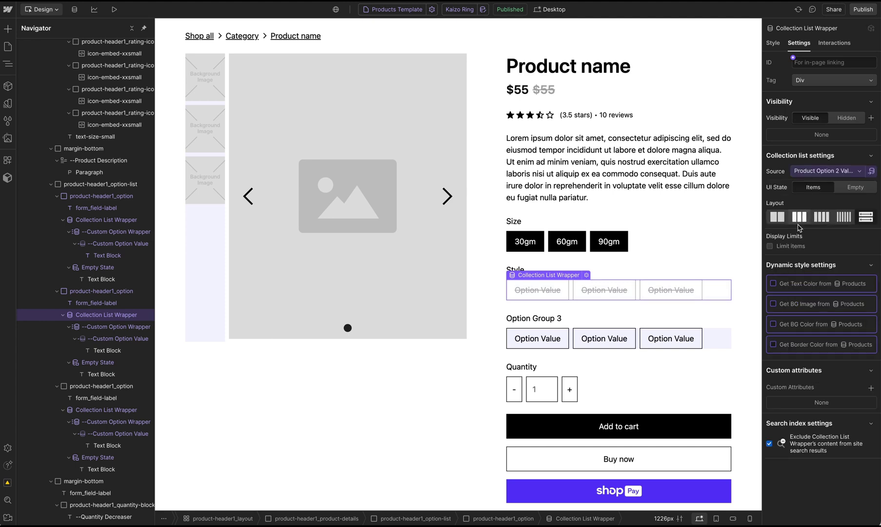
Step: Connect the sf-change-option attribute value of the second --Custom Option Wrapper to the Product Option 2 Name field
left_click(112, 327)
left_click(827, 407)
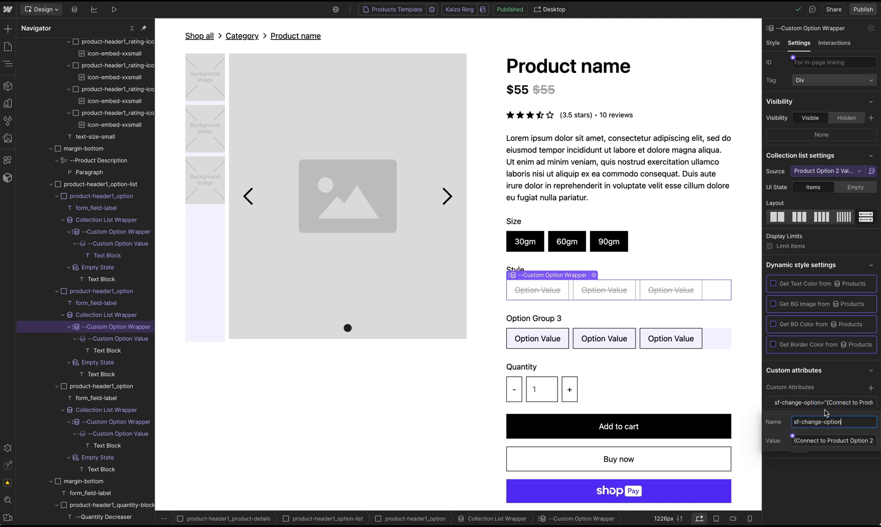
left_click(793, 436)
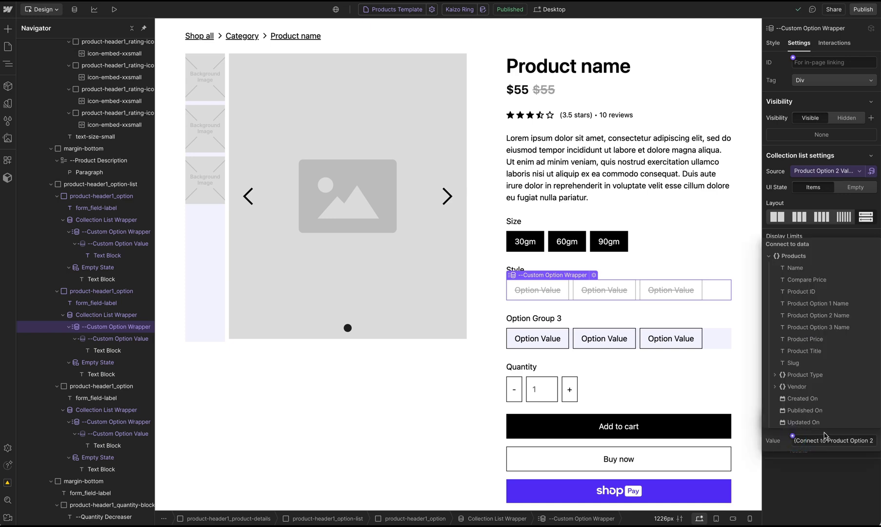
left_click(827, 316)
Step: Connect the second option group's sf-option-value attribute on --Custom Option Value and its Text Block's text to the Displayed Name field
left_click(128, 339)
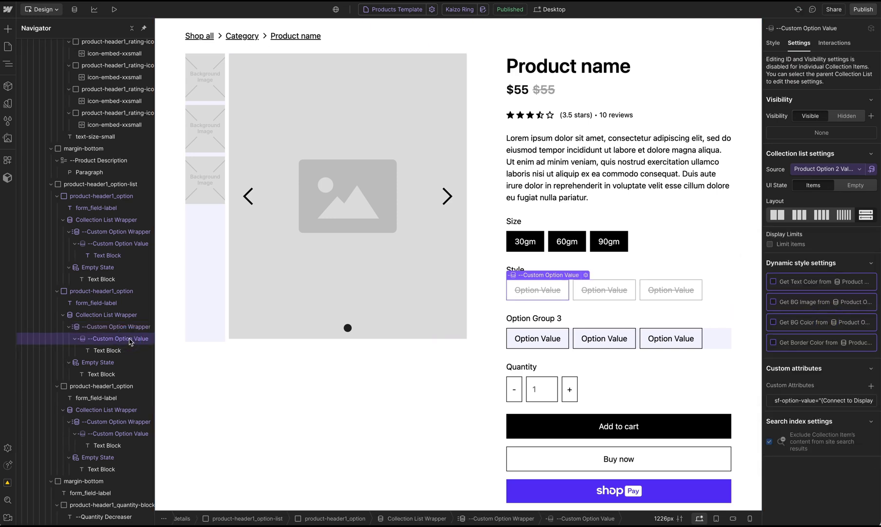
left_click(811, 401)
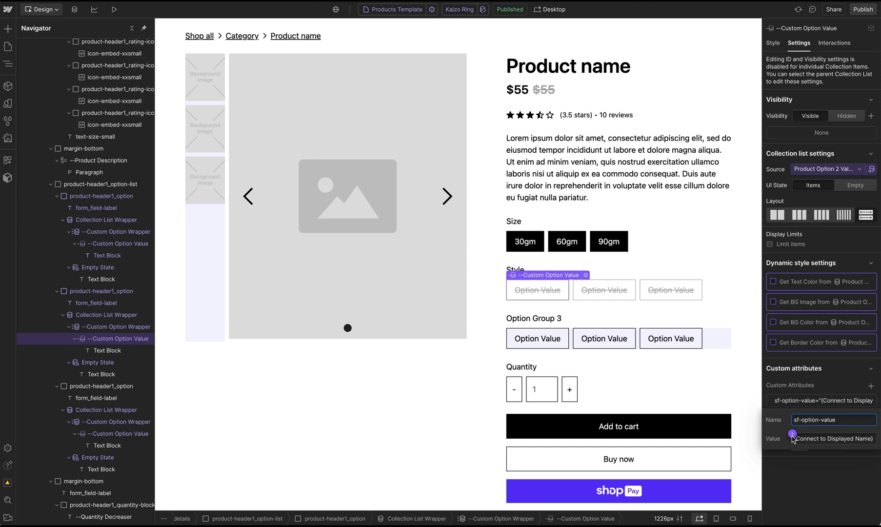
left_click(792, 434)
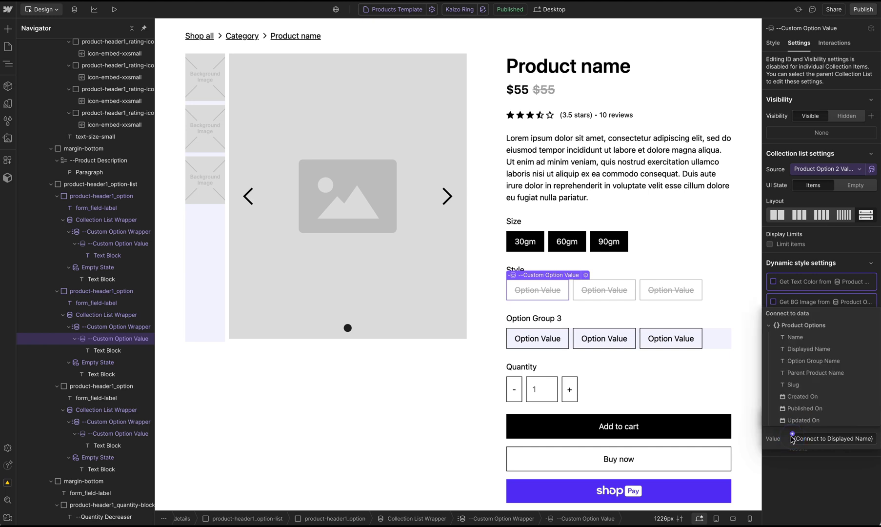
left_click(805, 349)
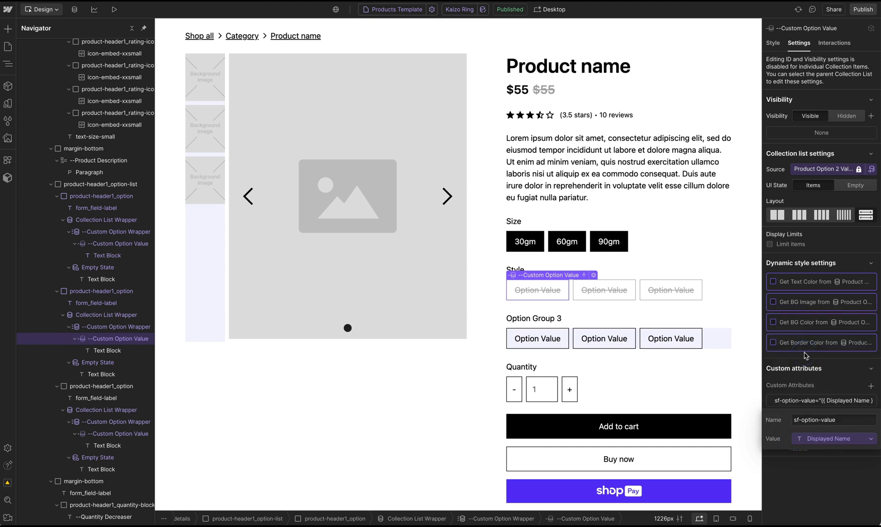
left_click(106, 350)
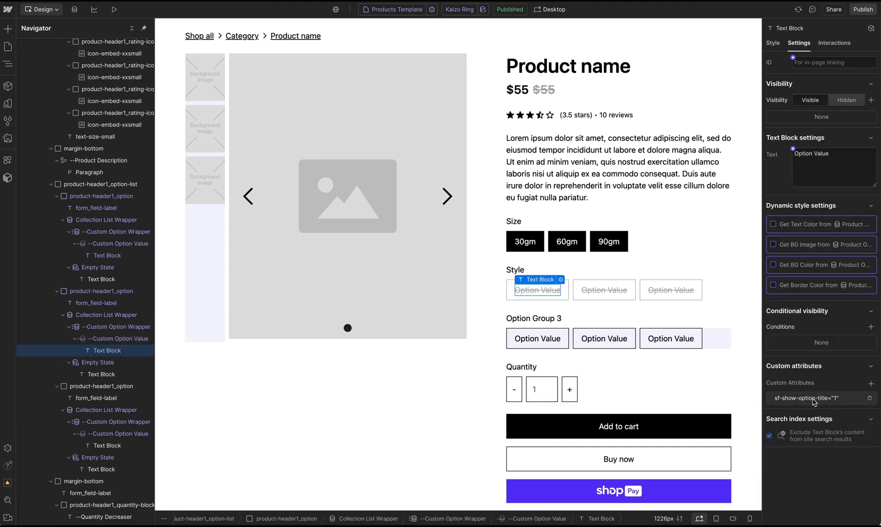
left_click(794, 151)
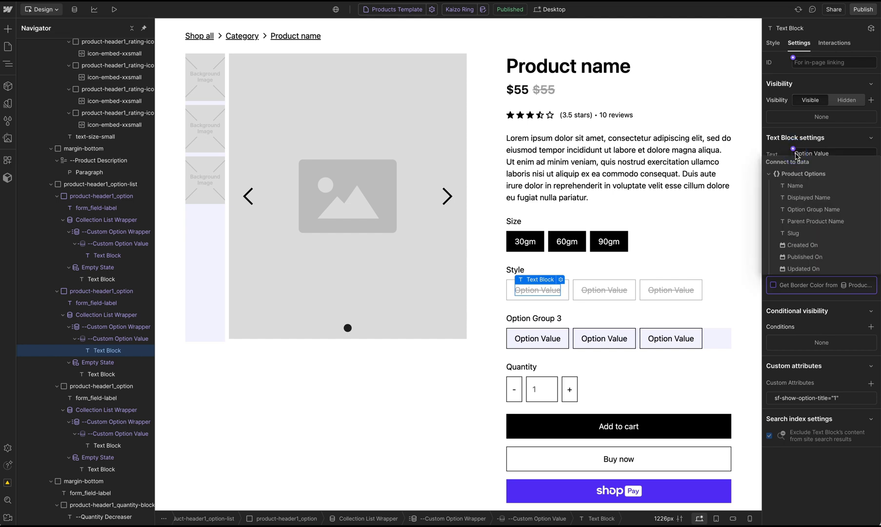
left_click(799, 197)
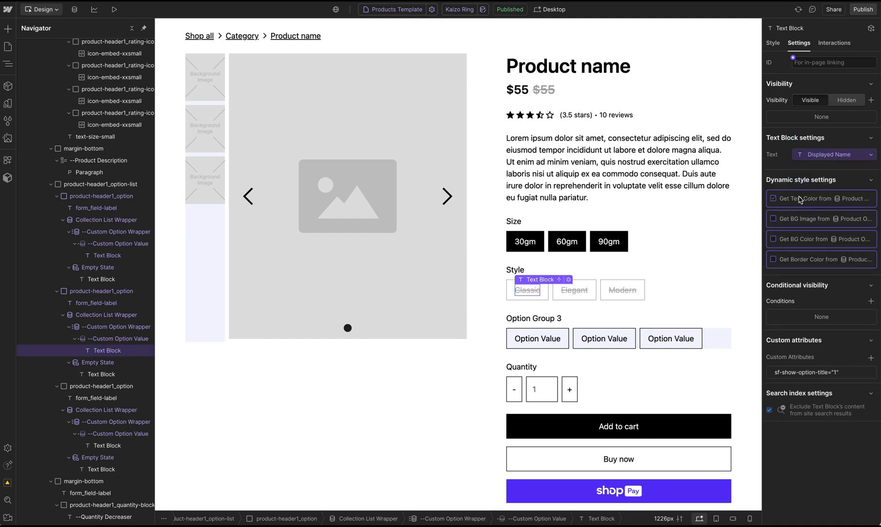
Step: Add a conditional visibility rule to the third product-header1_option so it shows when Product Option 3 Values is set
left_click(92, 387)
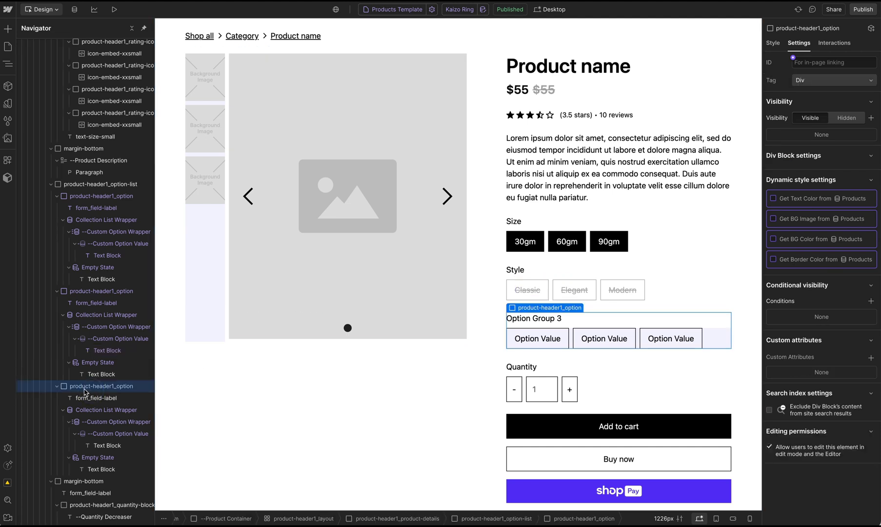
left_click(871, 301)
left_click(795, 352)
scroll(819, 403, "down", 3)
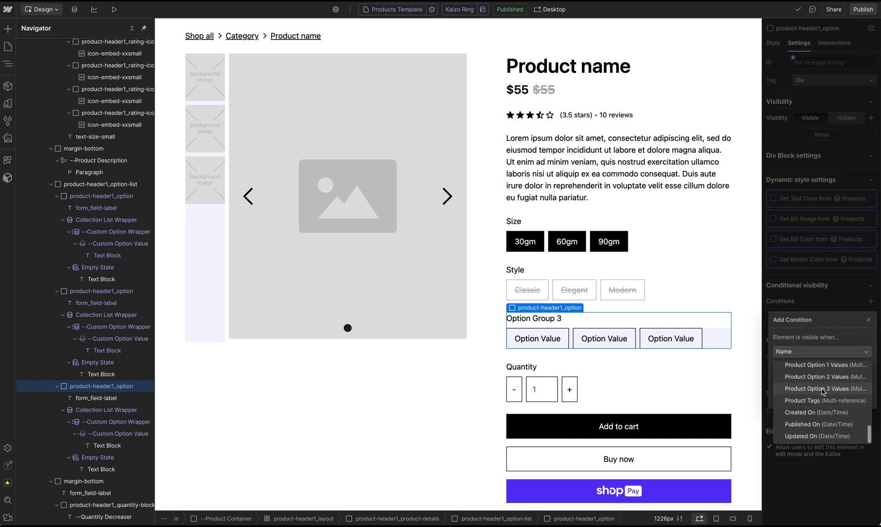
left_click(816, 387)
left_click(812, 368)
left_click(795, 396)
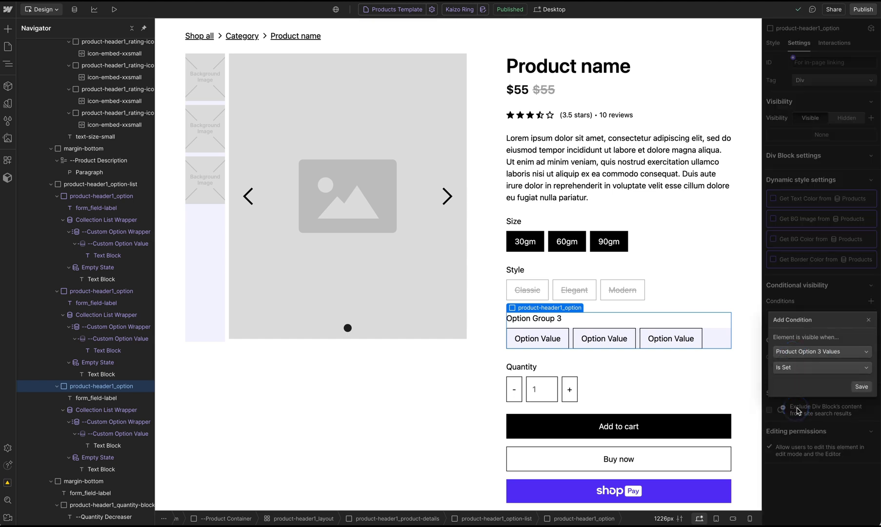
left_click(860, 388)
Step: Connect the third option group's label text to Product Option 3 Name and set its collection list source to Product Option 3 Values
left_click(526, 319)
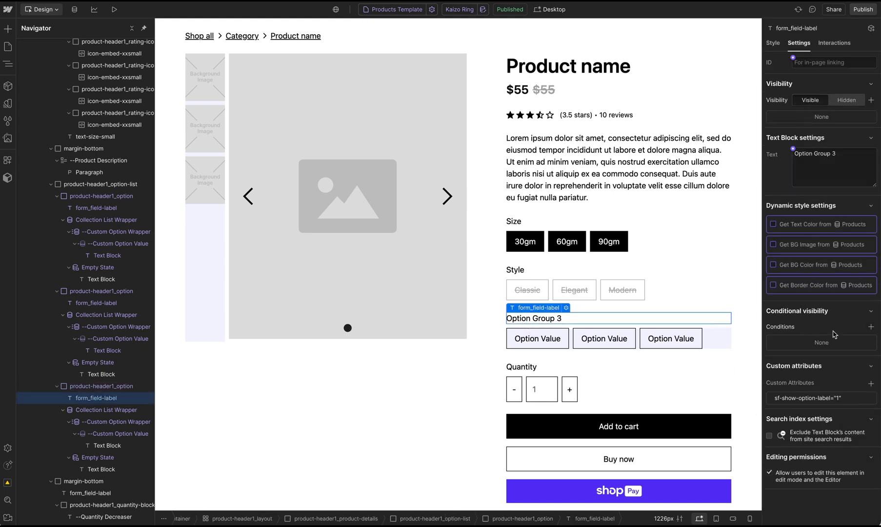
left_click(792, 149)
left_click(821, 245)
left_click(571, 340)
left_click(808, 172)
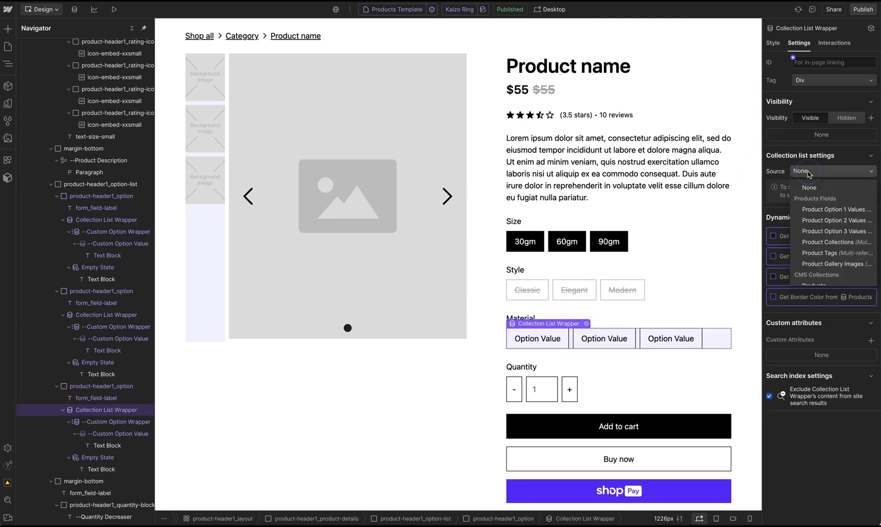
left_click(824, 231)
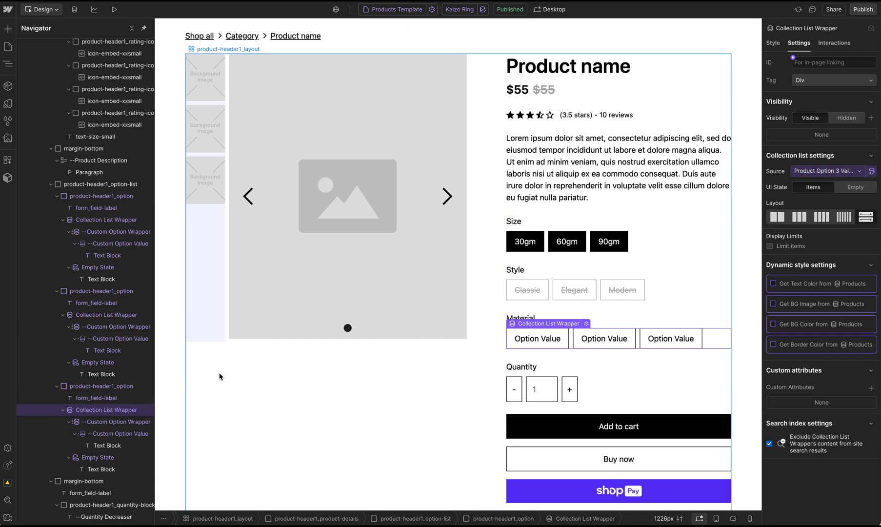
Step: Connect the sf-change-option attribute value of the third --Custom Option Wrapper to the Product Option 3 Name field
left_click(135, 422)
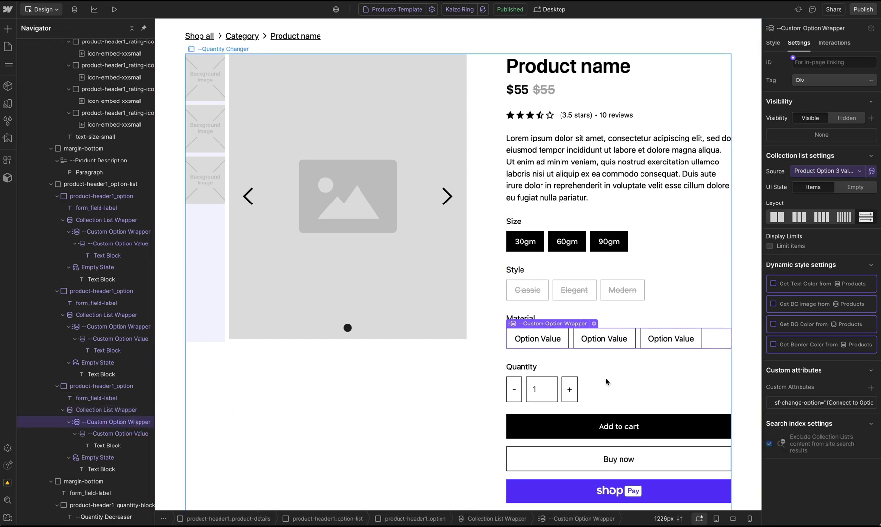
left_click(823, 404)
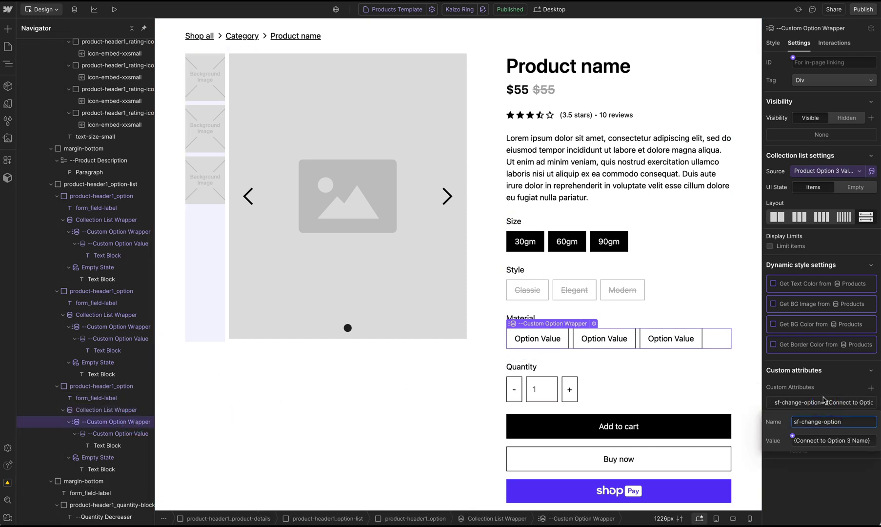
left_click(792, 435)
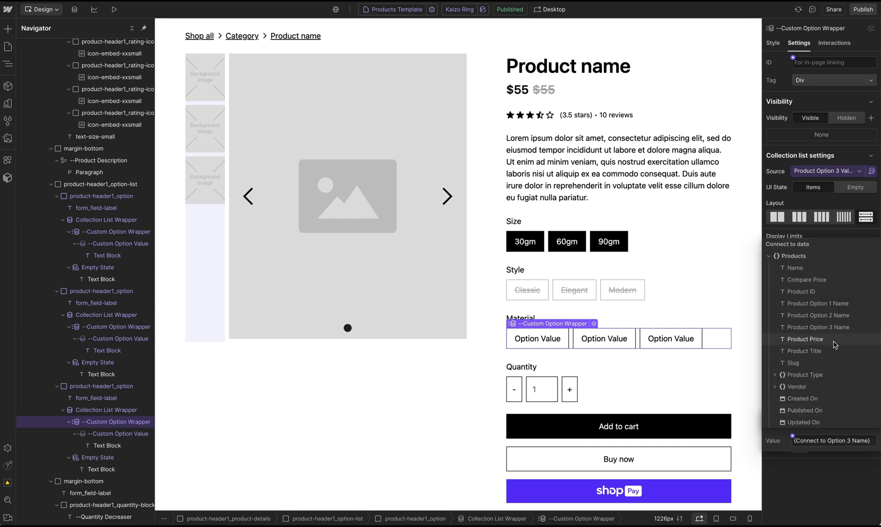
left_click(832, 327)
left_click(838, 497)
Step: Connect the third option group's sf-option-value attribute on --Custom Option Value and its Text Block's text to the Displayed Name field
left_click(127, 437)
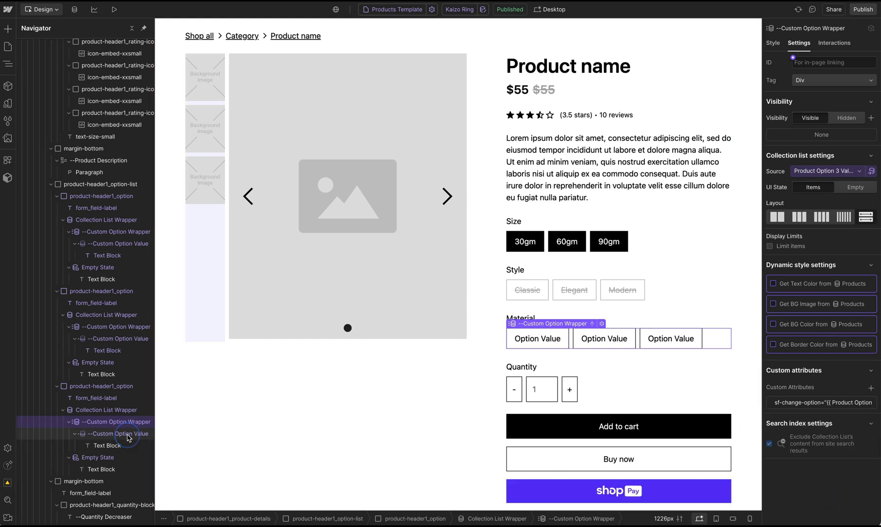
left_click(829, 402)
left_click(791, 434)
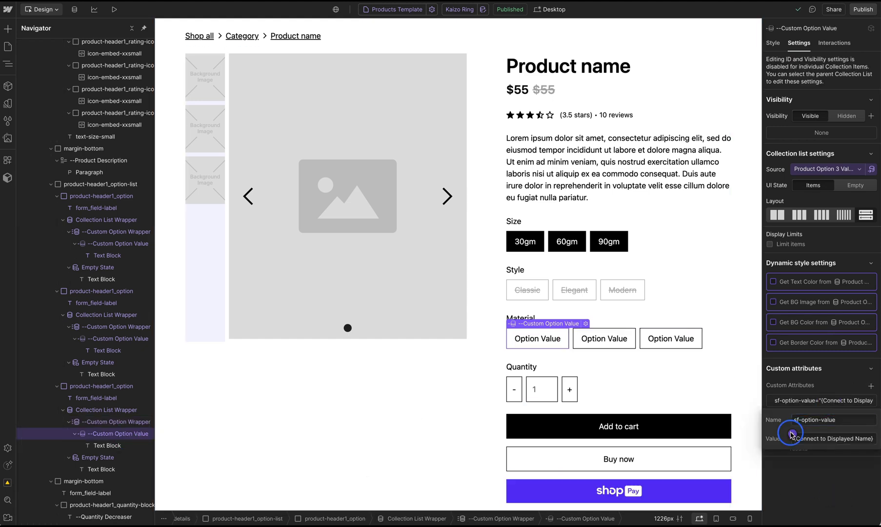
left_click(808, 351)
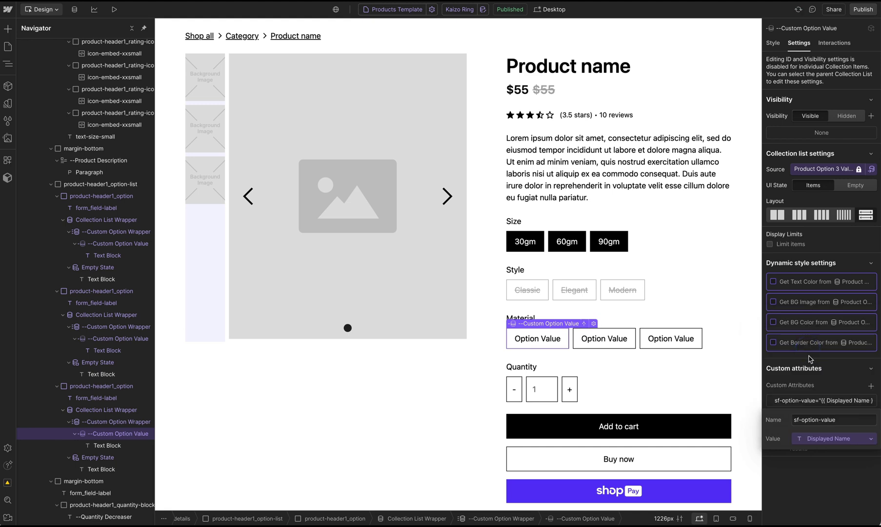
left_click(115, 446)
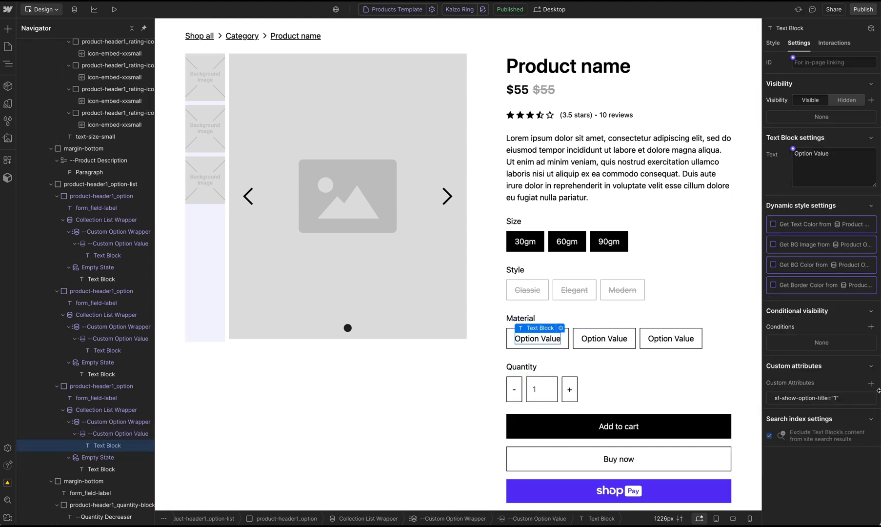
left_click(793, 149)
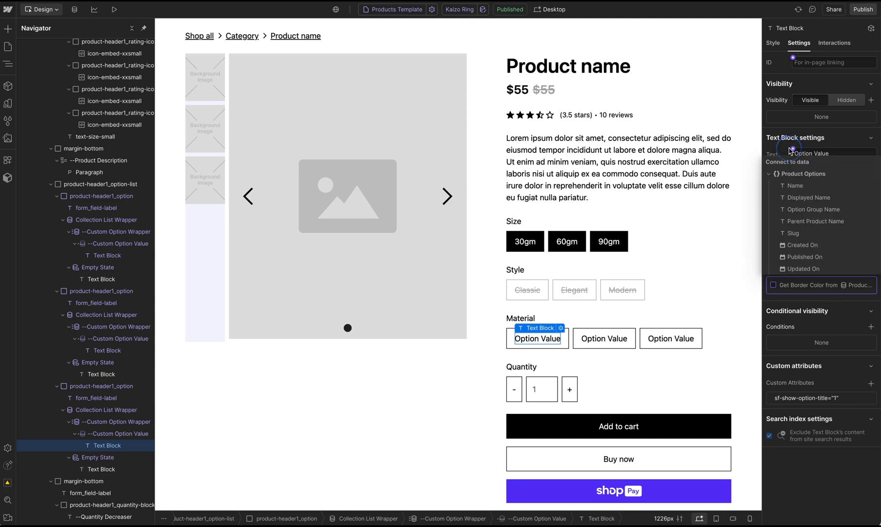
left_click(808, 198)
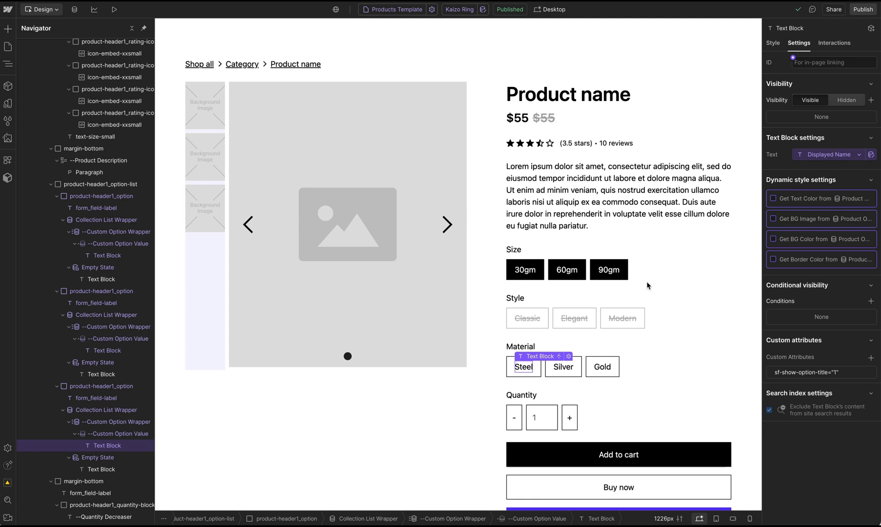
Step: Remove the sf-active combo class from the Size group's --Custom Option Value
left_click(486, 336)
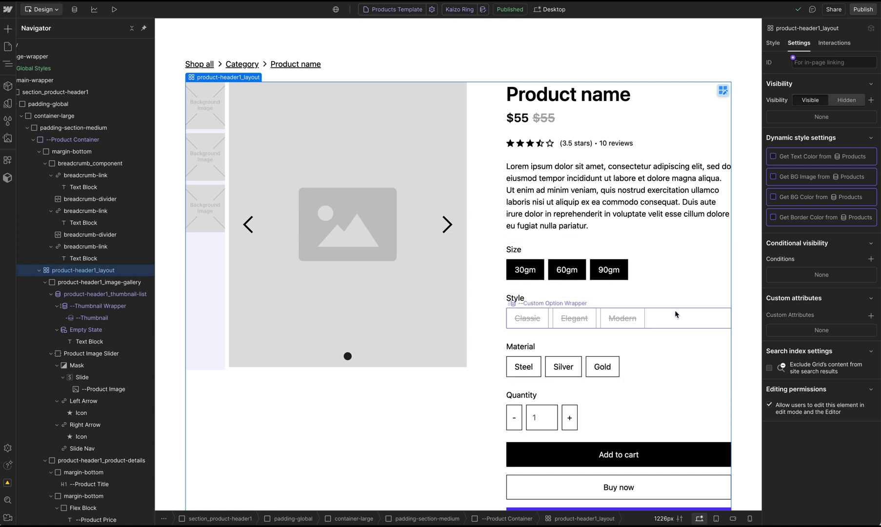
left_click(624, 264)
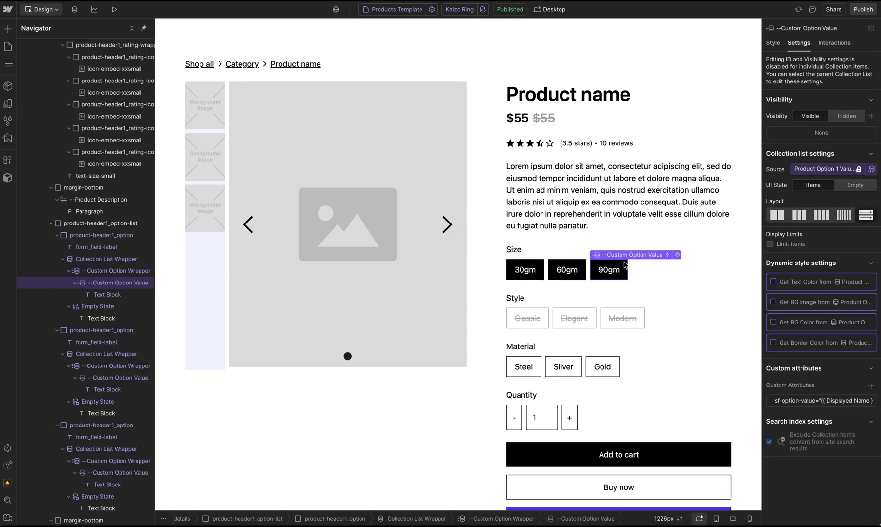
key("s")
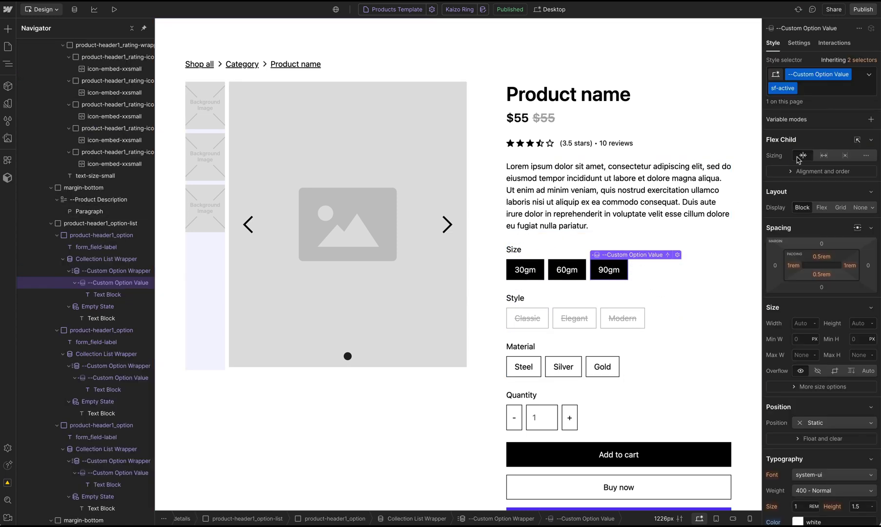
left_click(808, 91)
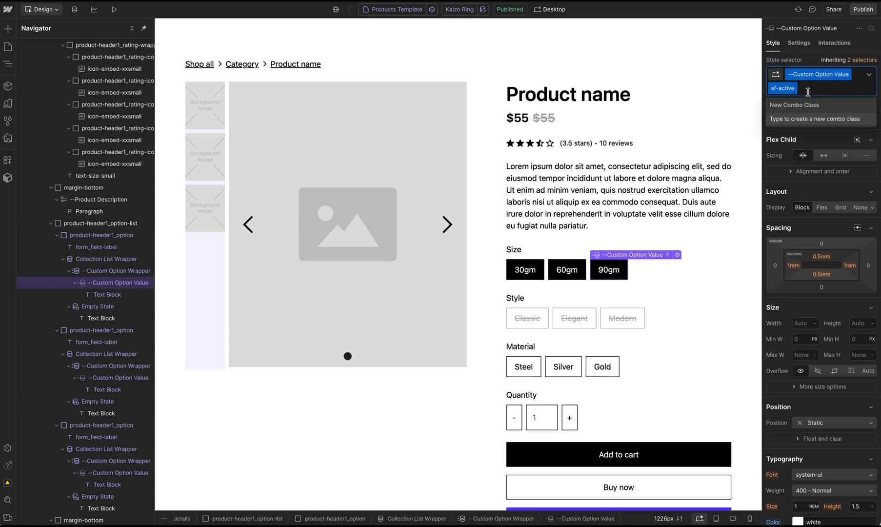
key("BackSpace")
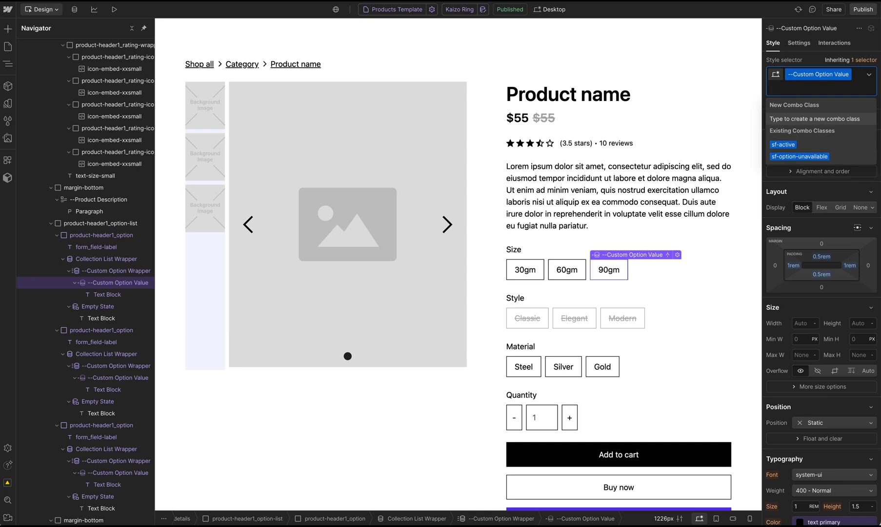
Step: Reapply the sf-active combo class to the Size option values and remove it again
key("Down")
key("Down")
key("Up")
key("Return")
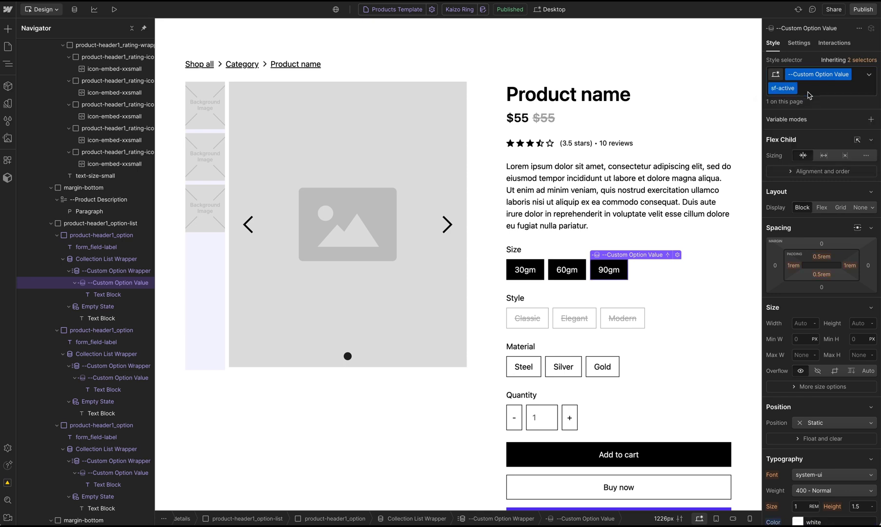
left_click(808, 91)
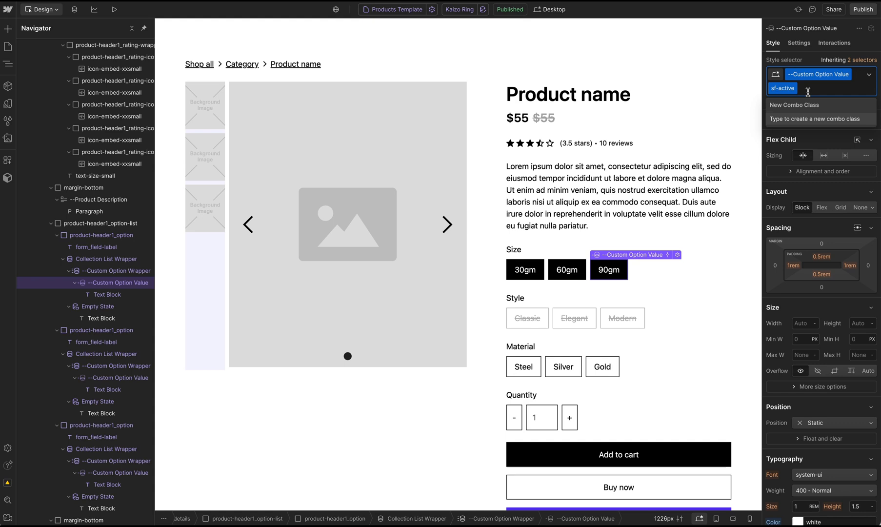
key("BackSpace")
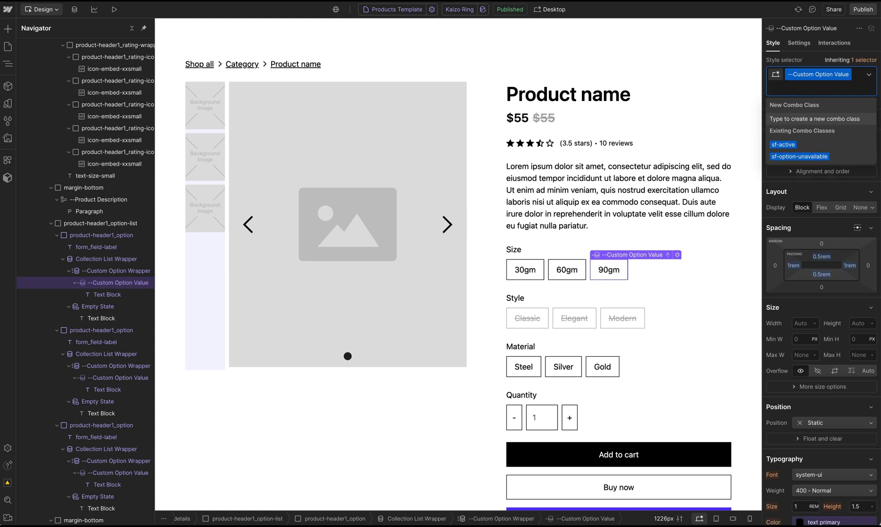
Step: Remove the sf-option-unavailable combo class from the Style group's --Custom Option Value
left_click(634, 315)
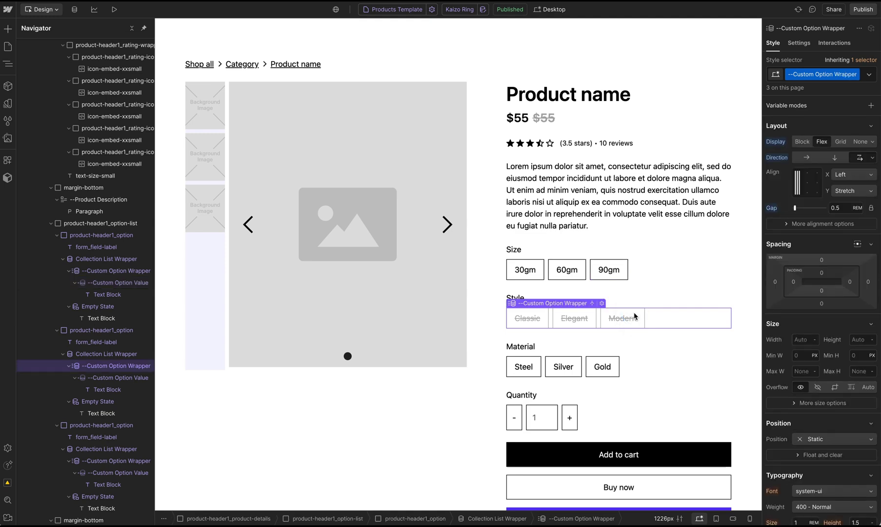
left_click(634, 315)
left_click(538, 313)
left_click(121, 378)
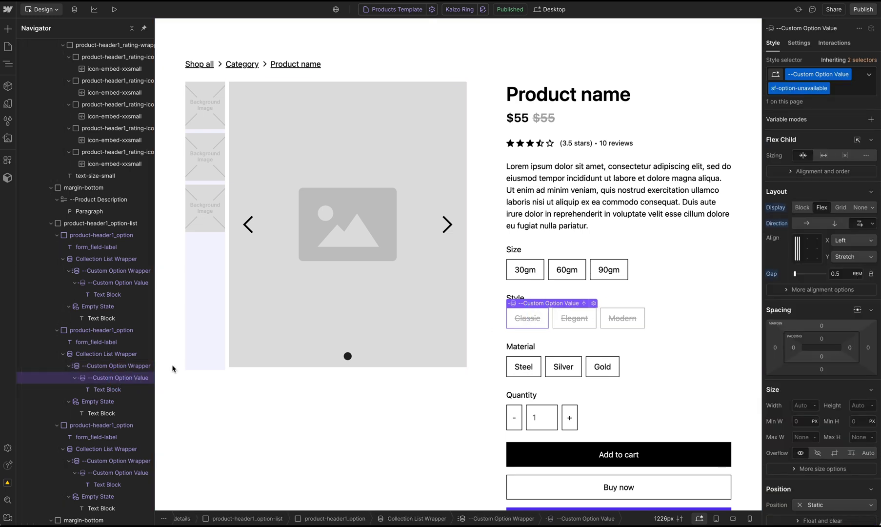
left_click(840, 91)
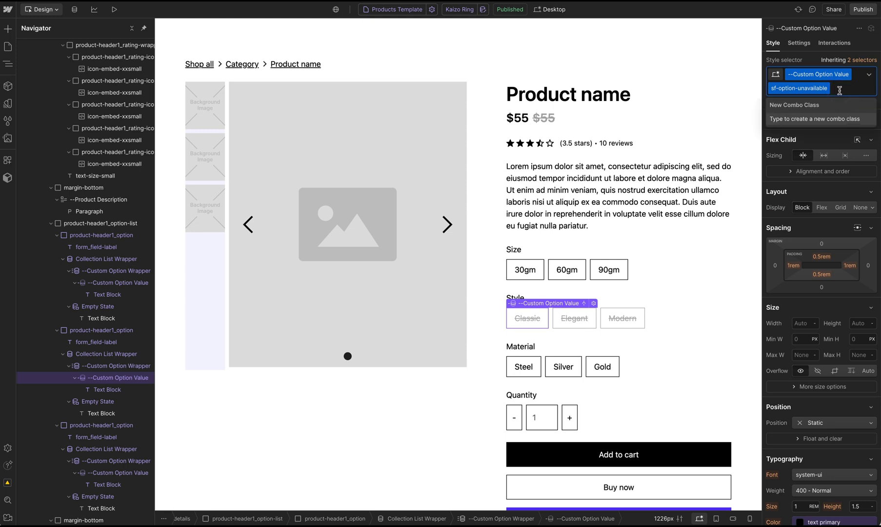
key("BackSpace")
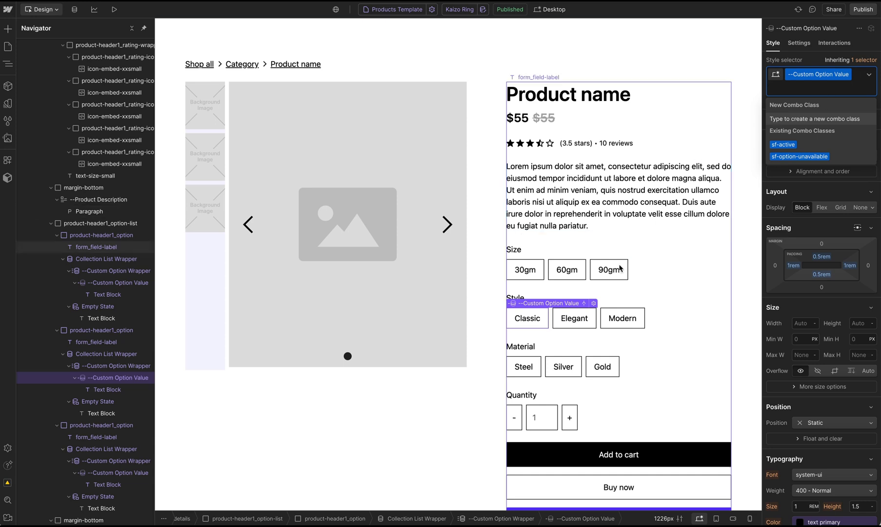
left_click(670, 318)
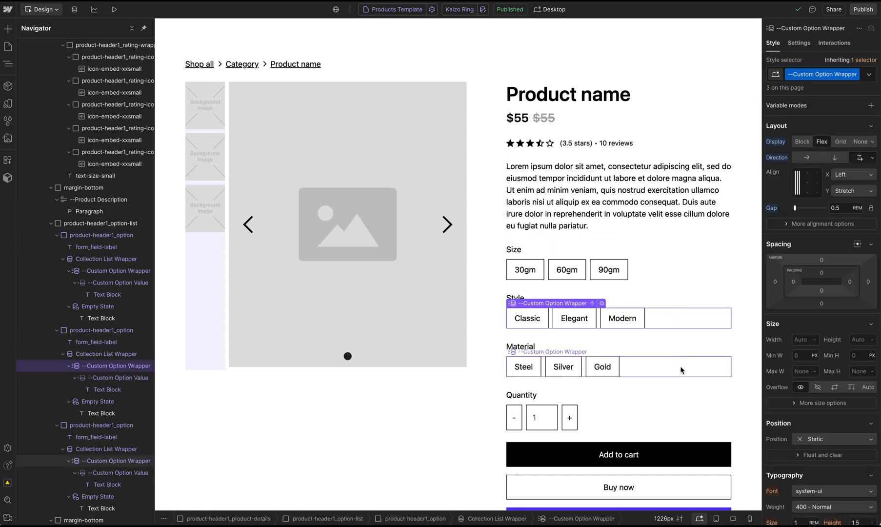
left_click(699, 391)
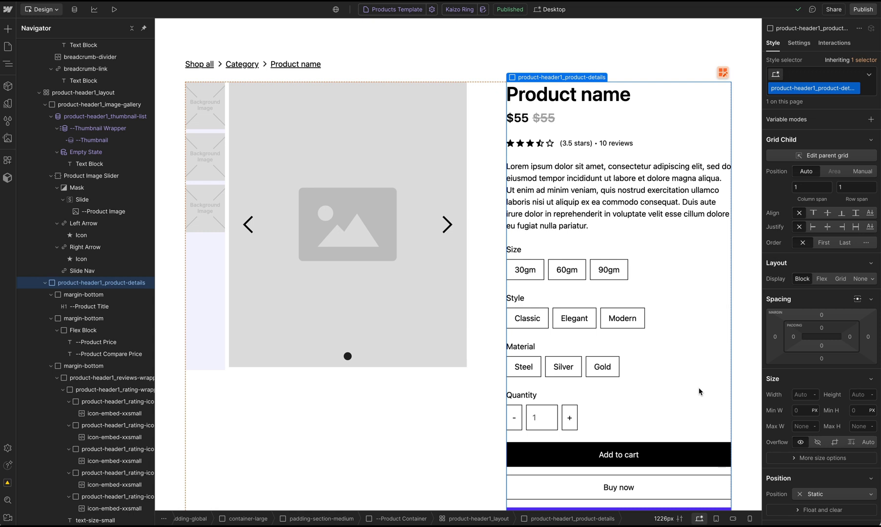
Step: Connect the --Product Title heading's text to the Product Title field
left_click(595, 103)
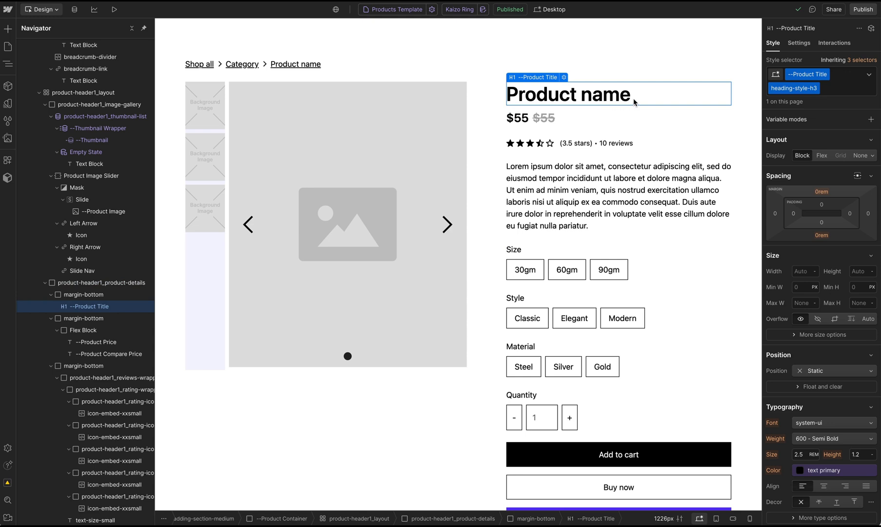
key("d")
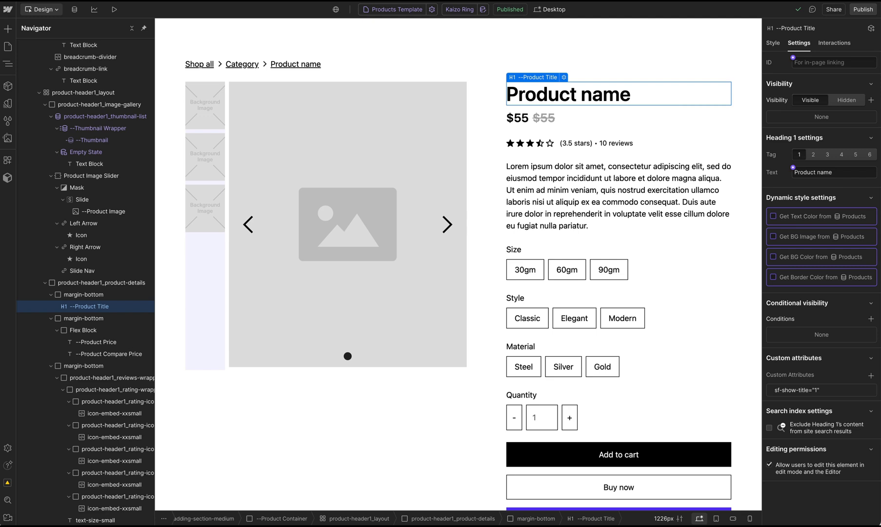
left_click(793, 168)
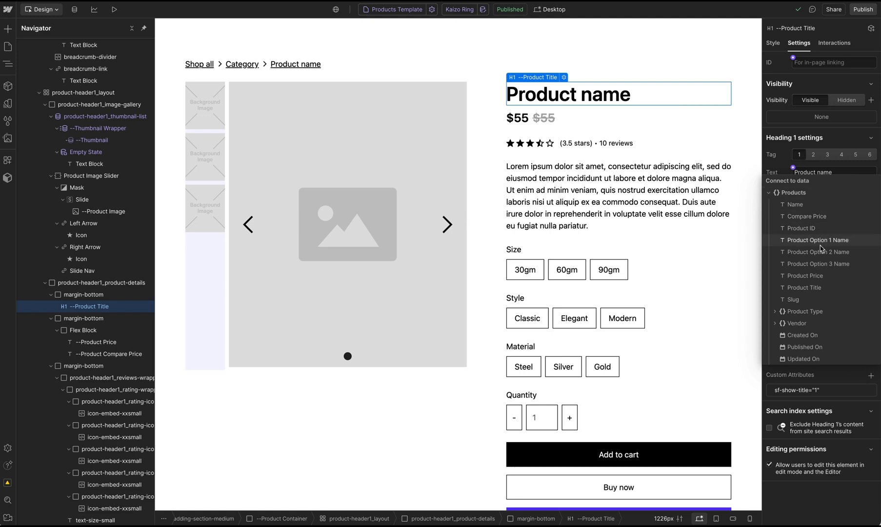
left_click(809, 287)
Step: Connect the --Product Price text to the Product Price field and the --Product Compare Price text to the Compare Price field
left_click(524, 119)
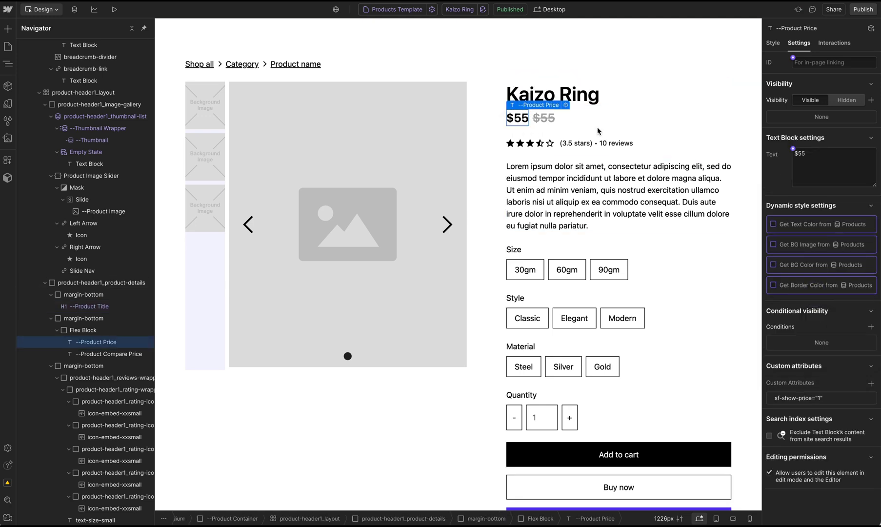
left_click(793, 149)
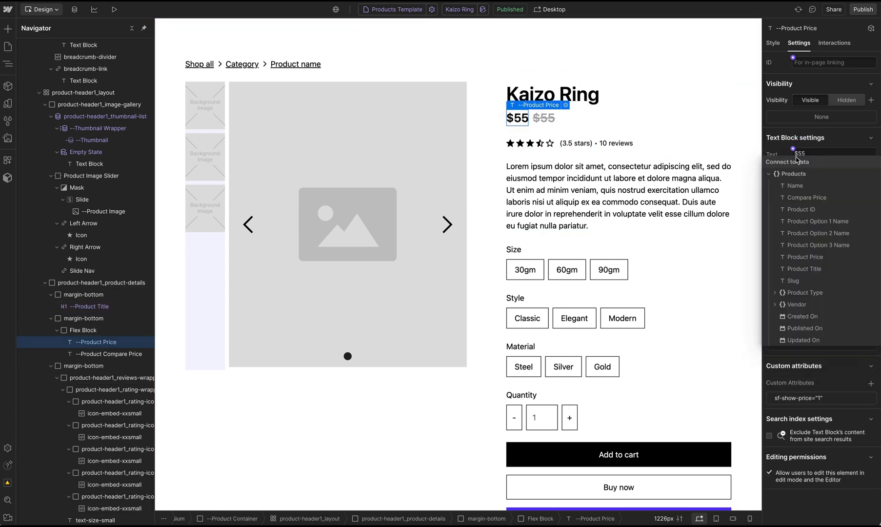
left_click(806, 256)
left_click(577, 121)
left_click(797, 152)
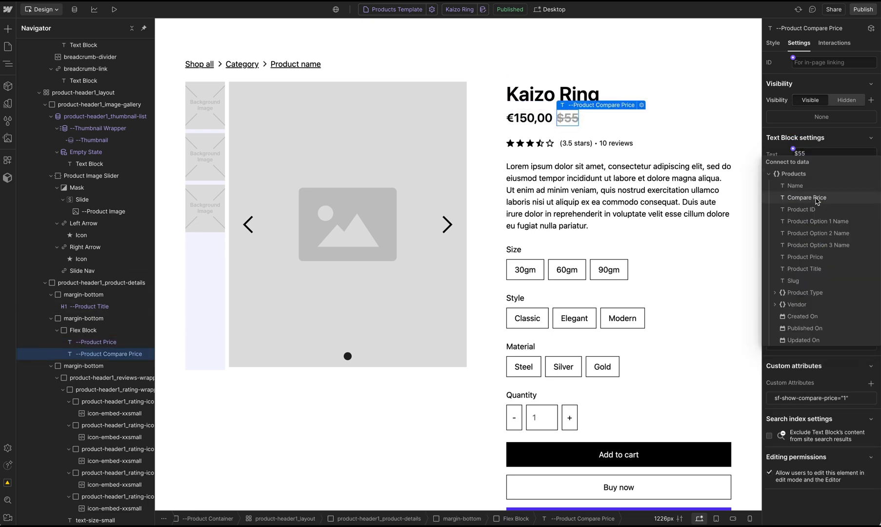
left_click(812, 199)
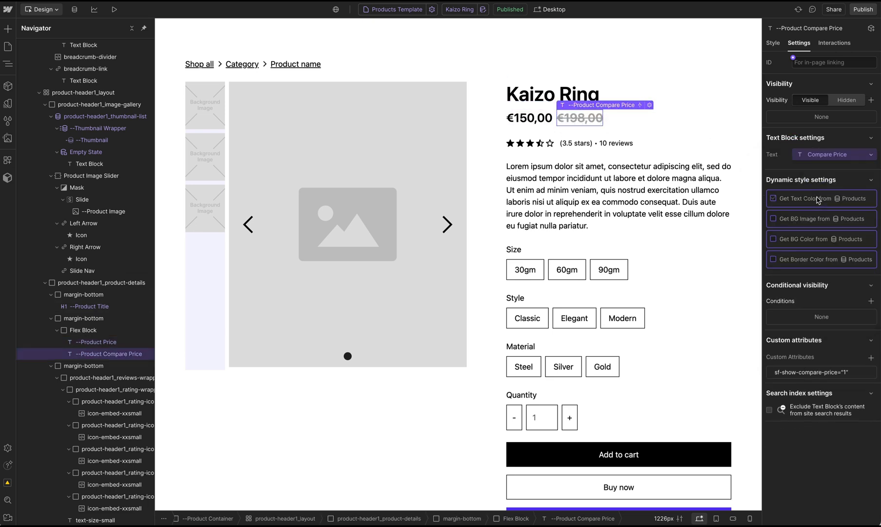
Step: Connect the content of the --Product Description rich text block to the Product Description field
left_click(610, 191)
left_click(117, 271)
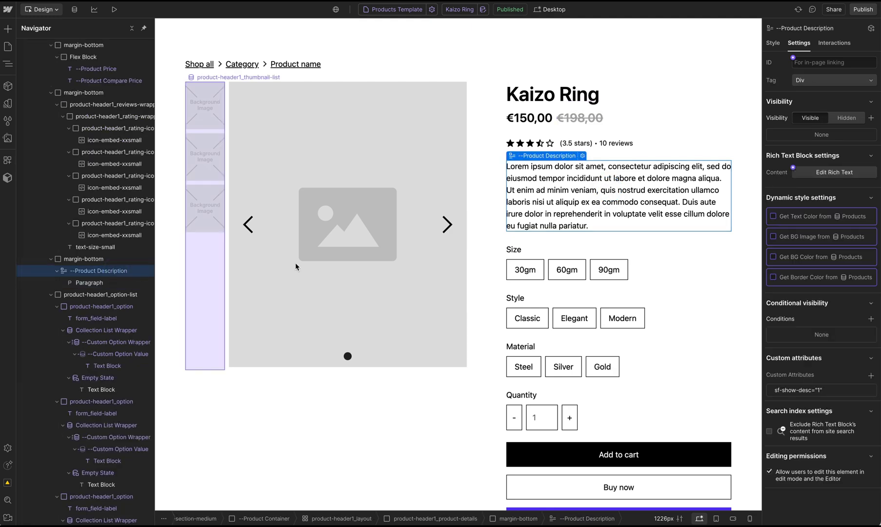
left_click(792, 169)
left_click(807, 204)
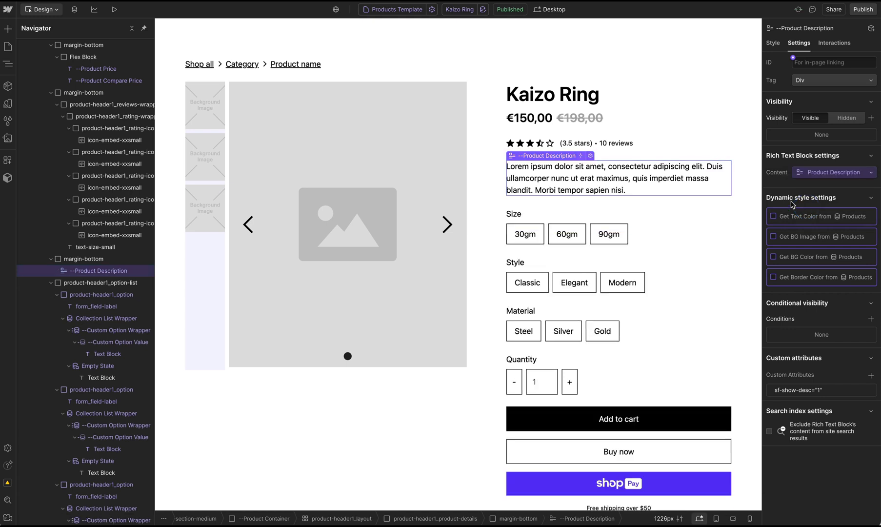
Step: Connect the slider's --Product Image to the Product Main Image field
left_click(330, 112)
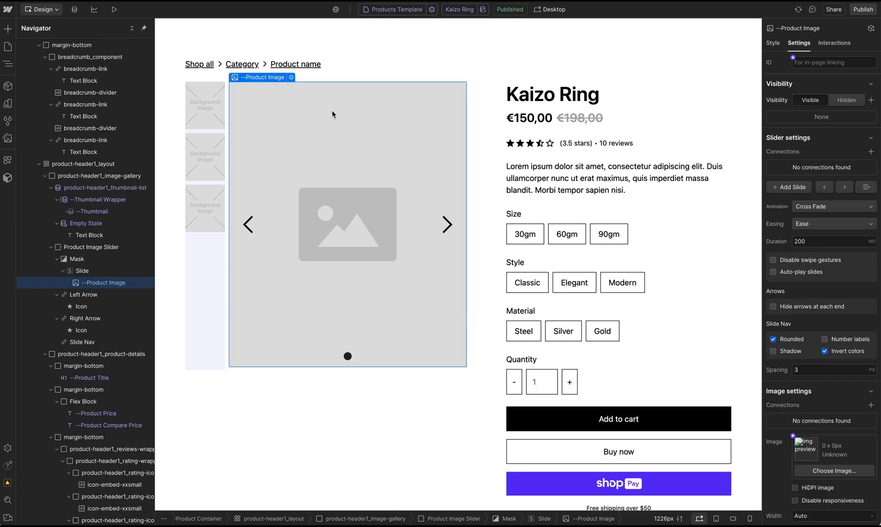
scroll(800, 381, "down", 2)
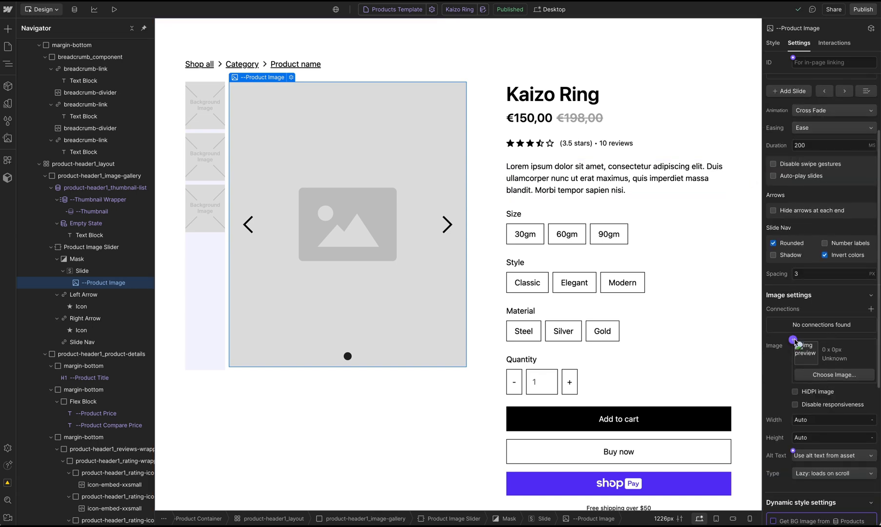
left_click(793, 340)
left_click(807, 377)
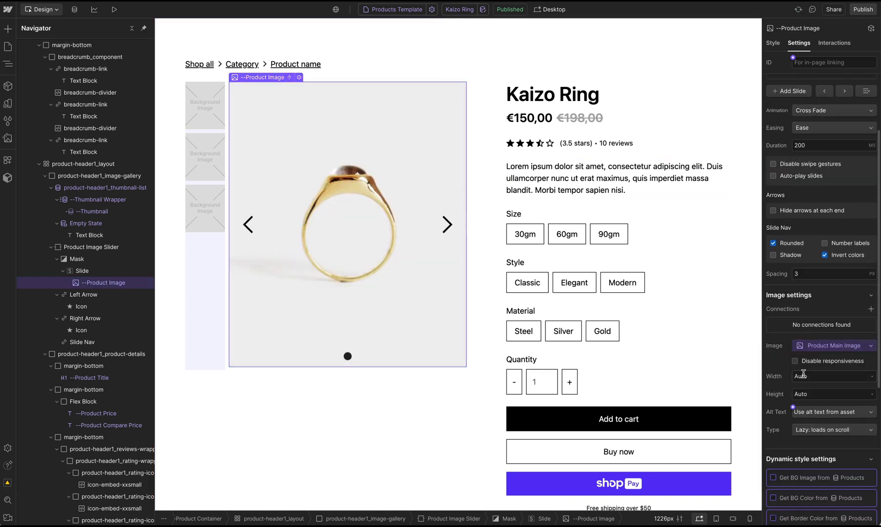
Step: Set the collection source of the product-header1_thumbnail-list to Product Gallery Images
scroll(804, 376, "down", 2)
scroll(786, 366, "down", 4)
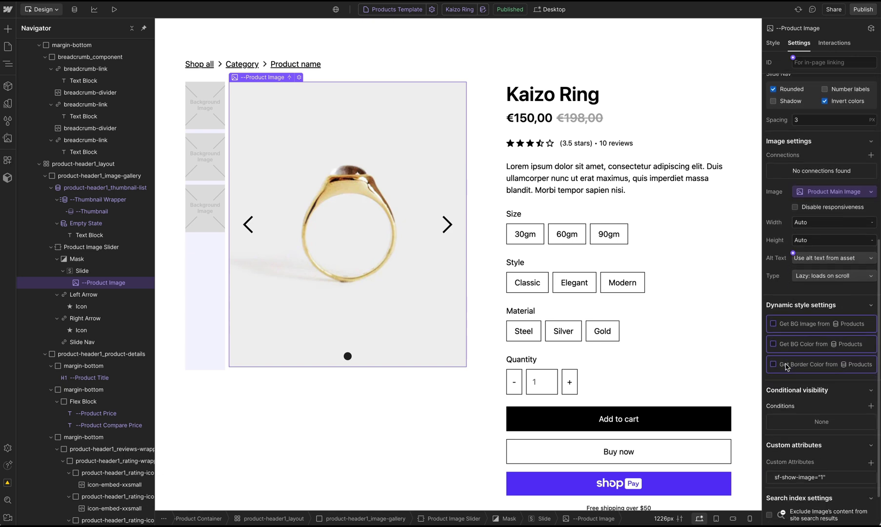
left_click(201, 131)
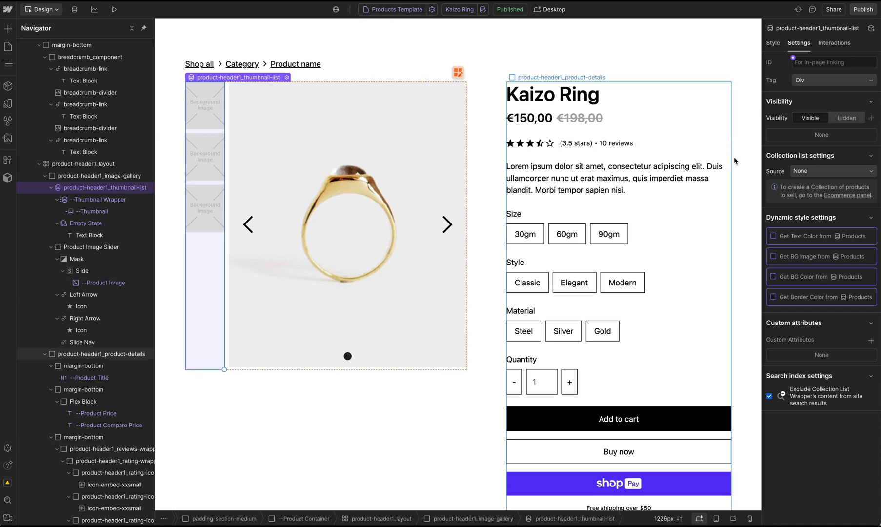
left_click(804, 173)
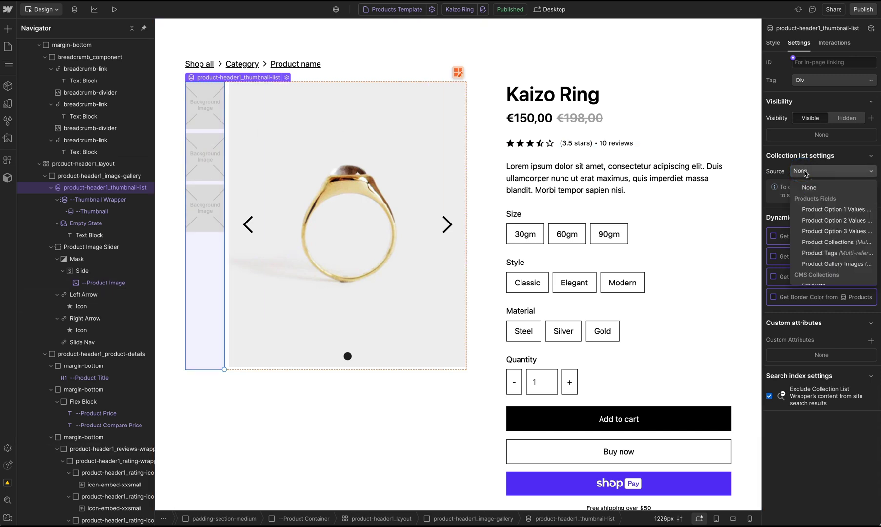
left_click(865, 266)
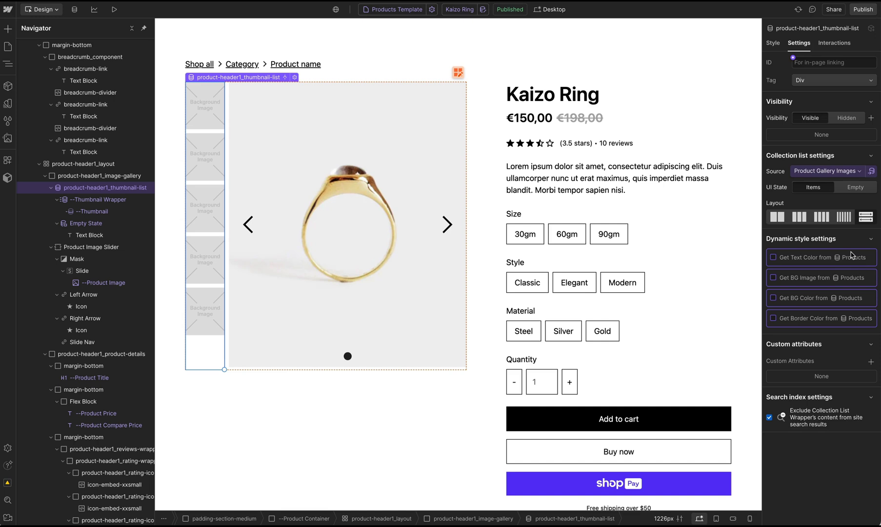
Step: Connect the --Thumbnail item's background image to the Product Gallery Images field
left_click(94, 211)
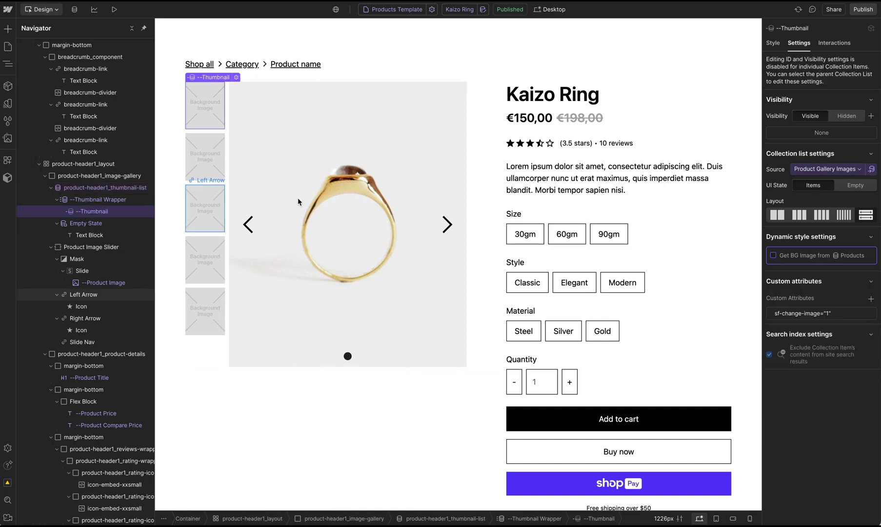
left_click(795, 258)
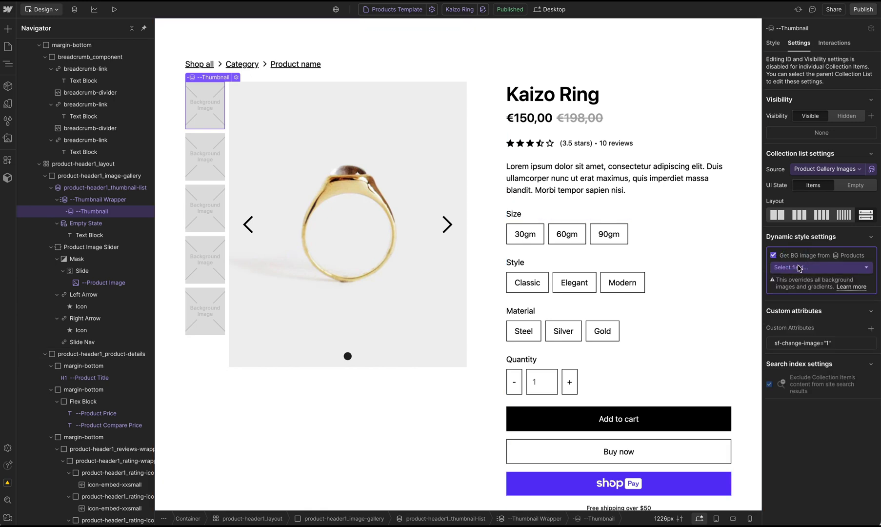
left_click(801, 268)
left_click(798, 299)
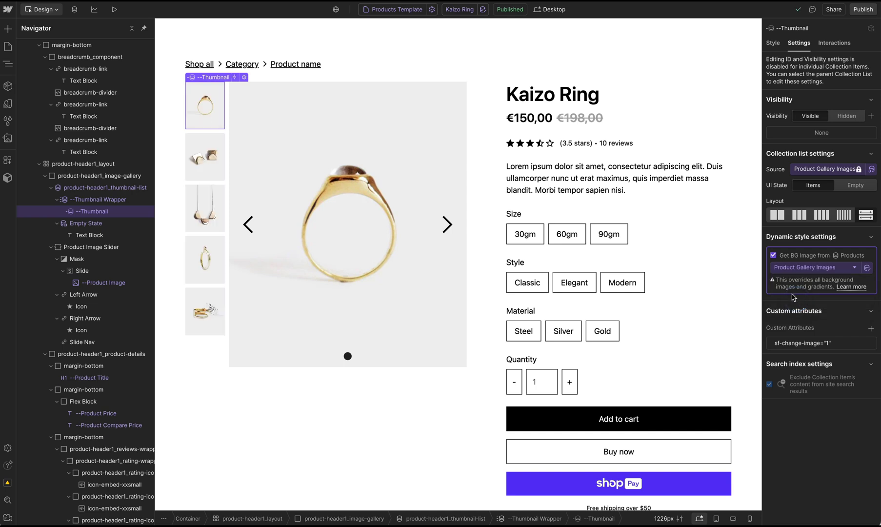
Step: Publish the site and open the live Kaizo Ring product page
left_click(863, 9)
left_click(826, 168)
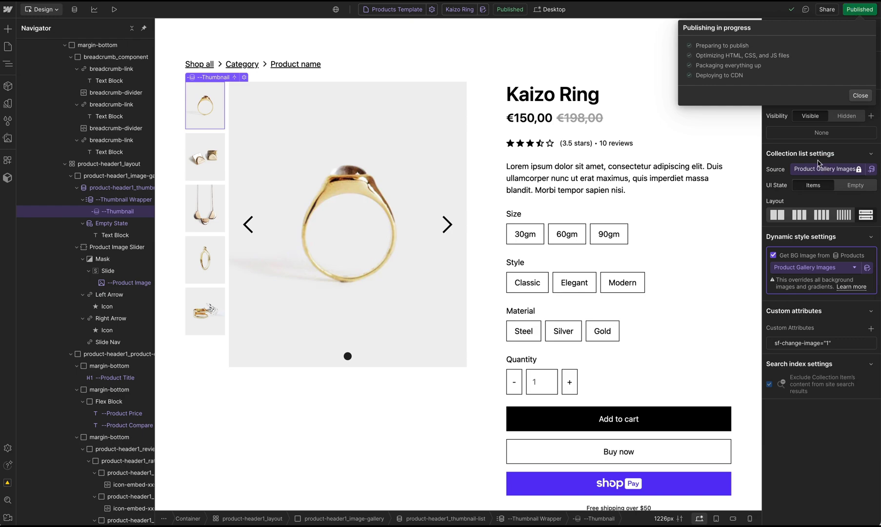
left_click(792, 59)
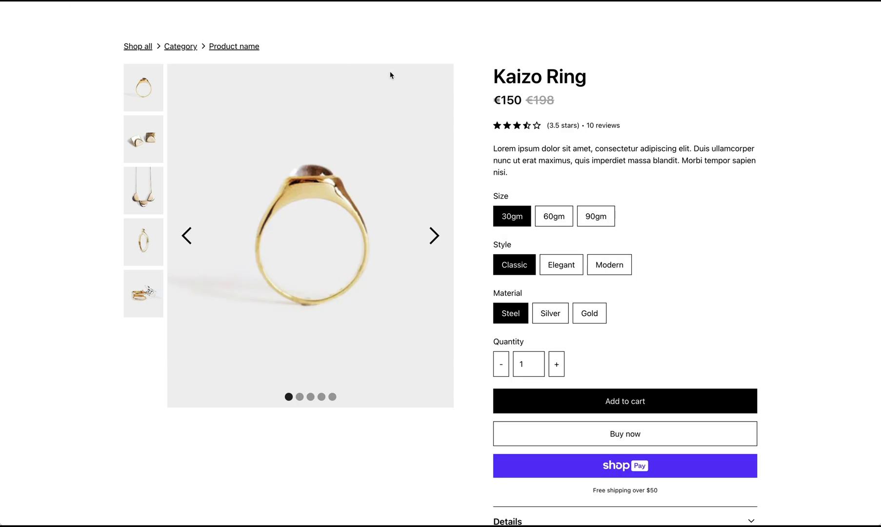
Step: Test the Size and Style selectors by switching through the 60gm, 90gm and 30gm sizes and the Elegant and Modern styles
left_click(561, 222)
left_click(596, 218)
left_click(512, 216)
left_click(563, 265)
left_click(559, 267)
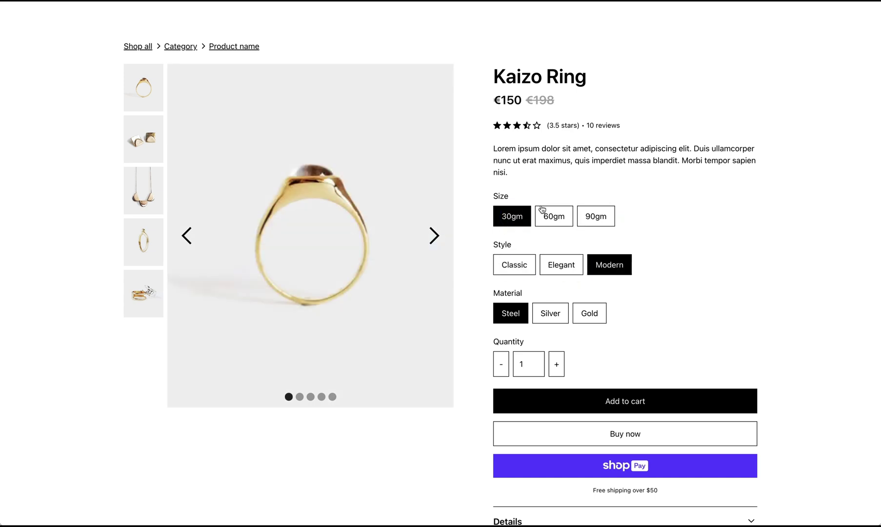
Step: Test the 60gm / Classic / Silver variant, and return the selection to 30gm / Classic / Steel
left_click(543, 220)
left_click(519, 270)
left_click(547, 313)
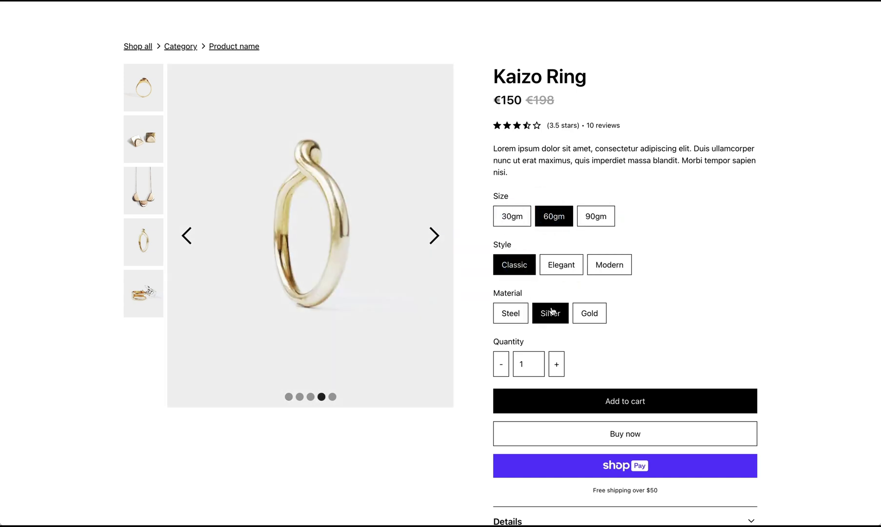
left_click(513, 314)
left_click(514, 219)
Step: Add three of the selected ring variant to the cart and proceed to checkout
left_click(557, 363)
left_click(612, 400)
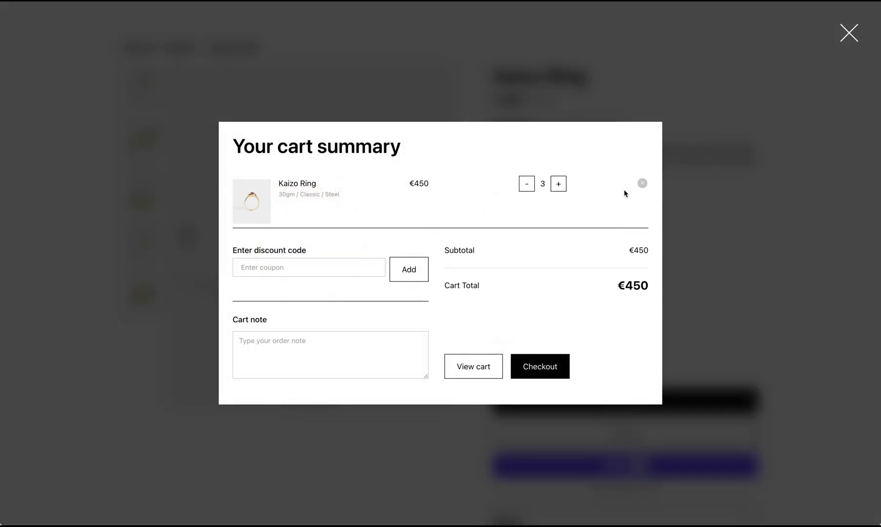
left_click(540, 367)
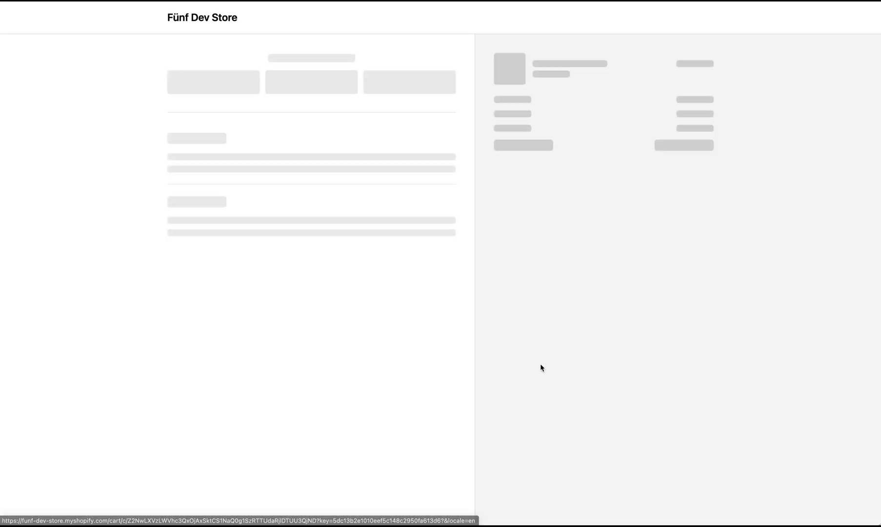